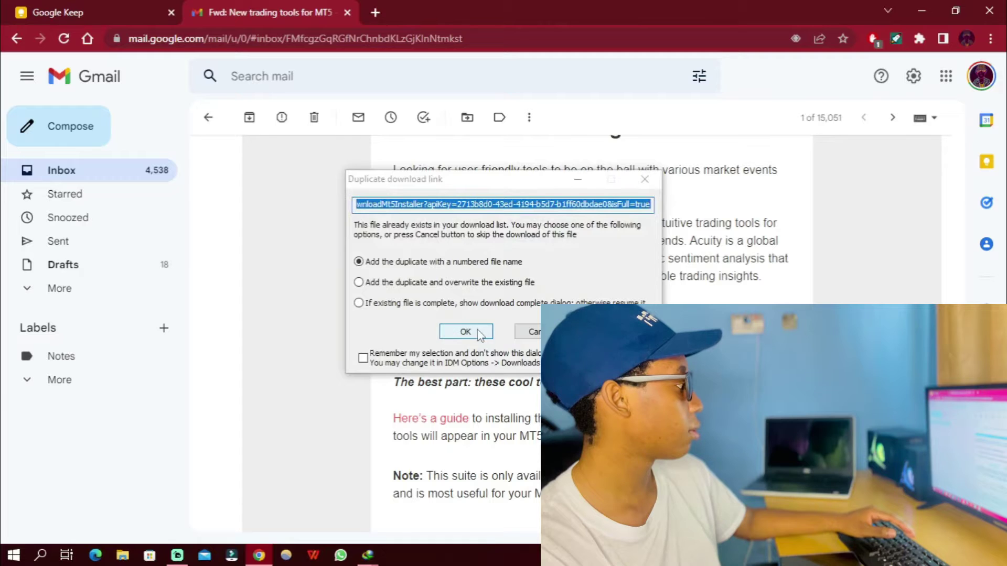
Keep the duplicate as a numbered copy and start downloading AcuityResearchTerminalEAFull.exe
left_click(478, 334)
left_click(481, 340)
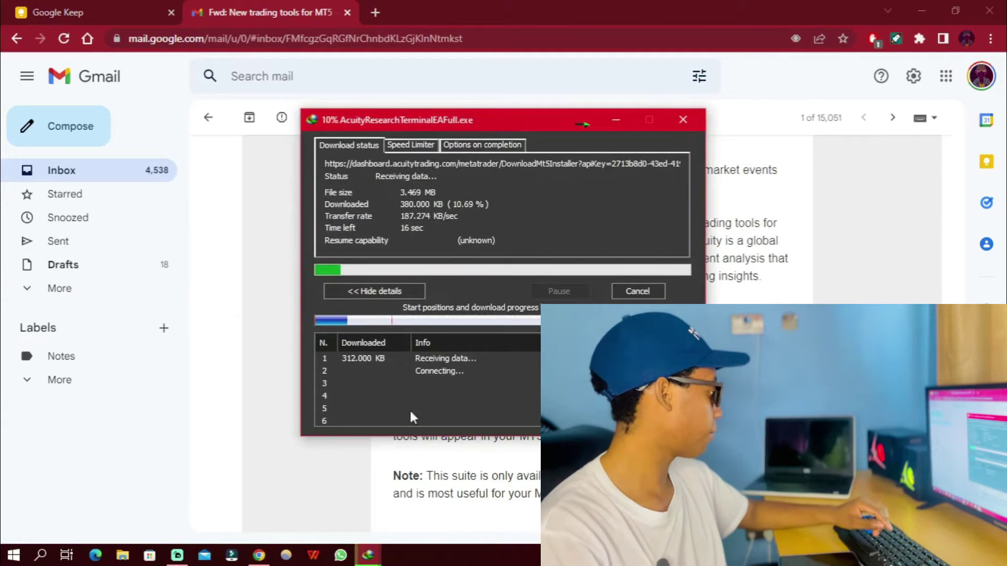
Search Windows for 'deriv' and launch the Deriv MT5 app from the results
left_click(42, 555)
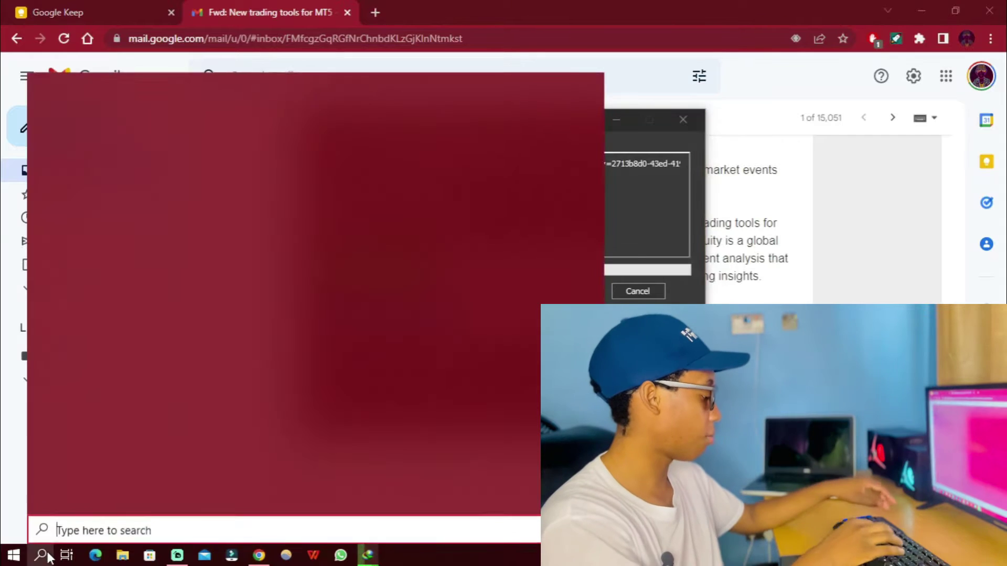
type("deriv")
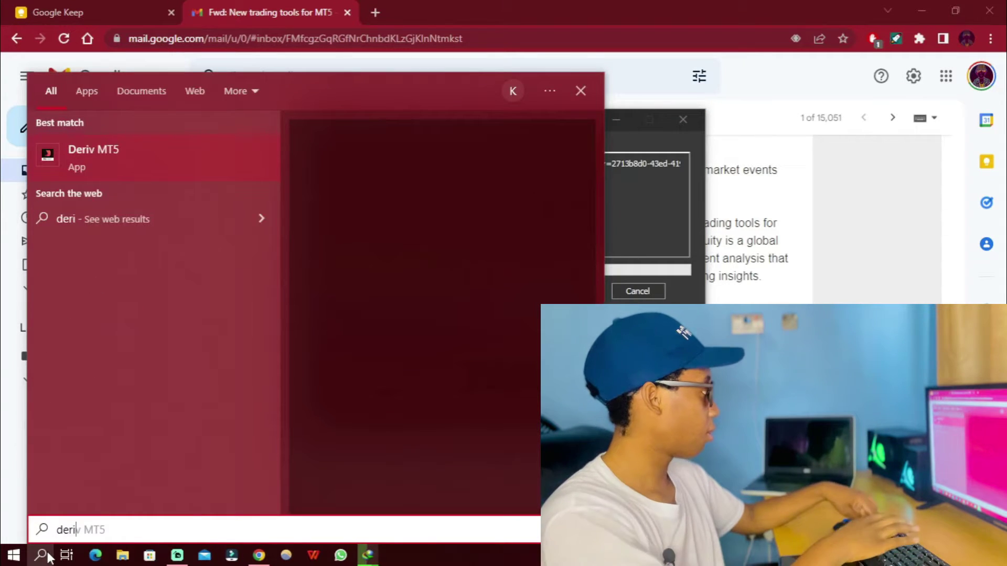
left_click(128, 169)
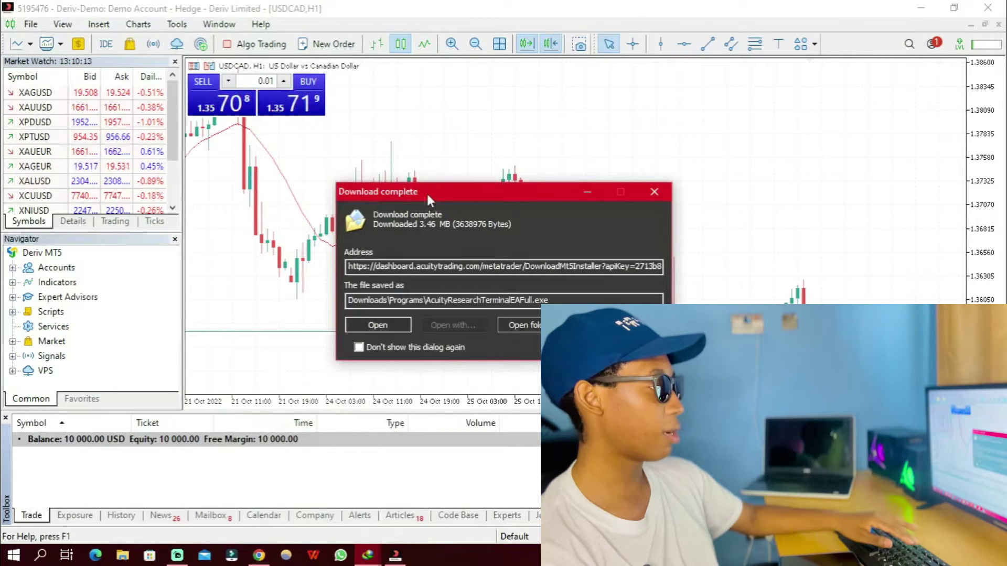
Run the Acuity installer in English, install into C:\Program Files\Deriv, and finish setup
left_click(378, 324)
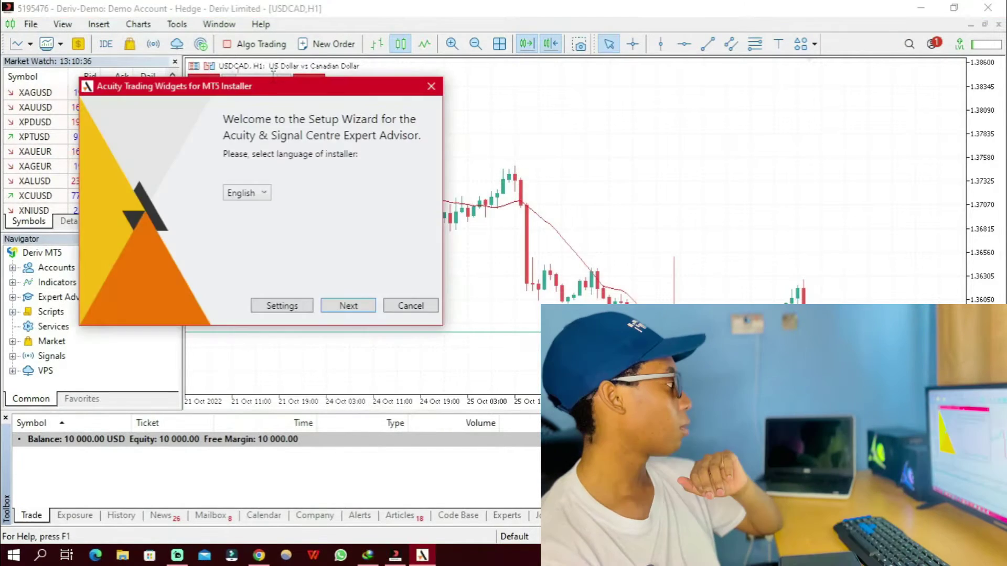
left_click_drag(273, 85, 599, 111)
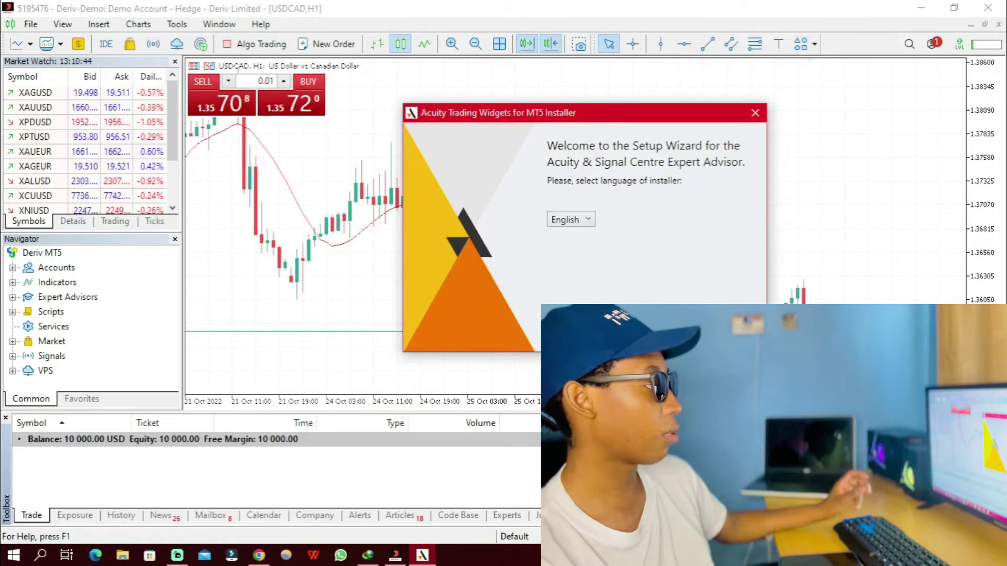
key("Return")
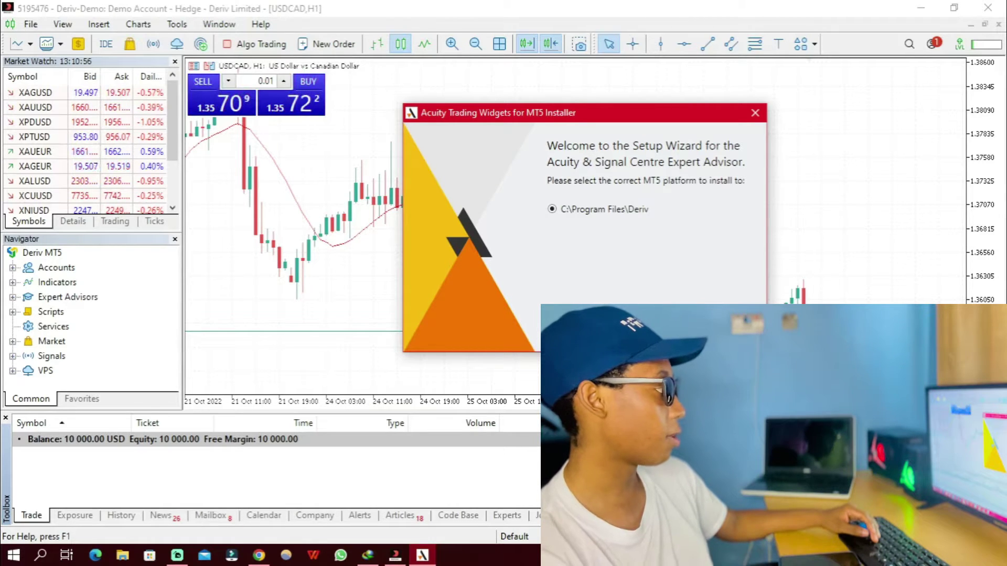
left_click(673, 340)
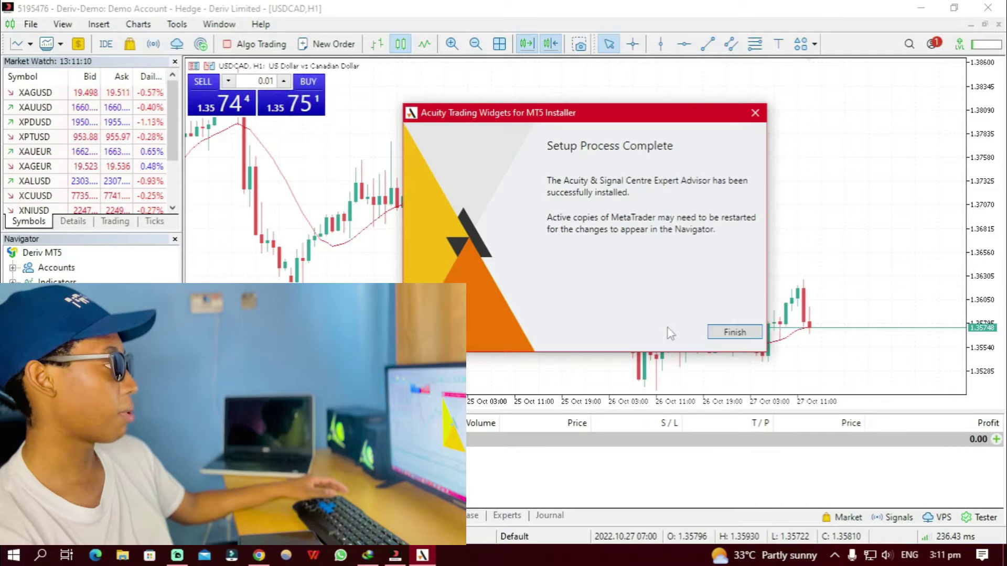
left_click(734, 333)
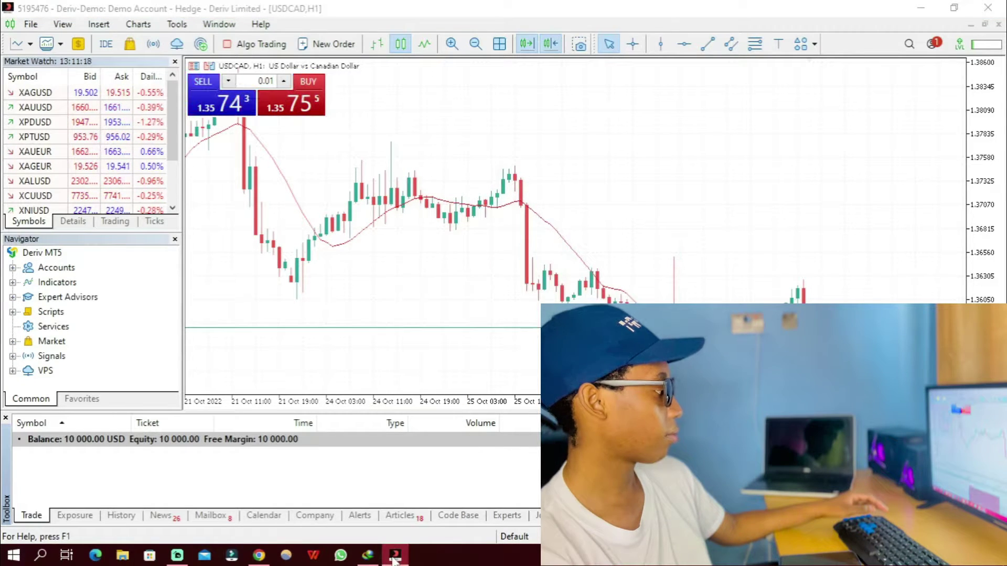
Pin Deriv MT5 to the taskbar, close it, and relaunch it from the pinned icon
right_click(393, 559)
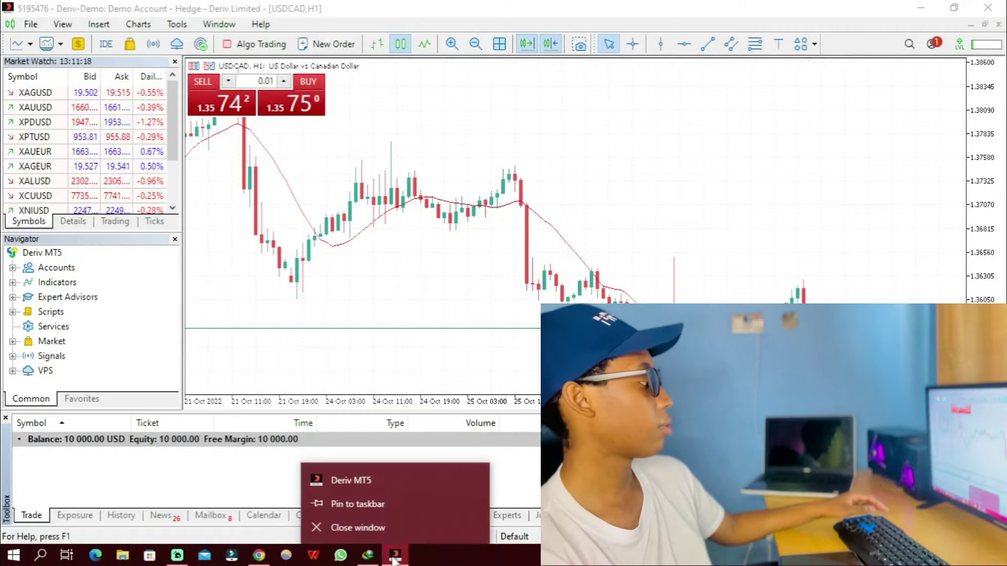
left_click(378, 503)
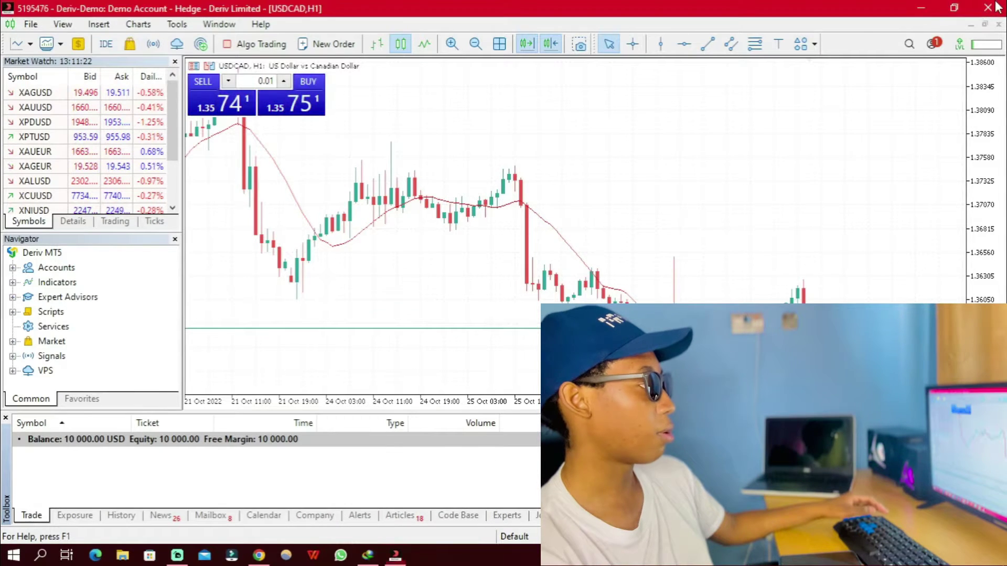
key("alt+Tab")
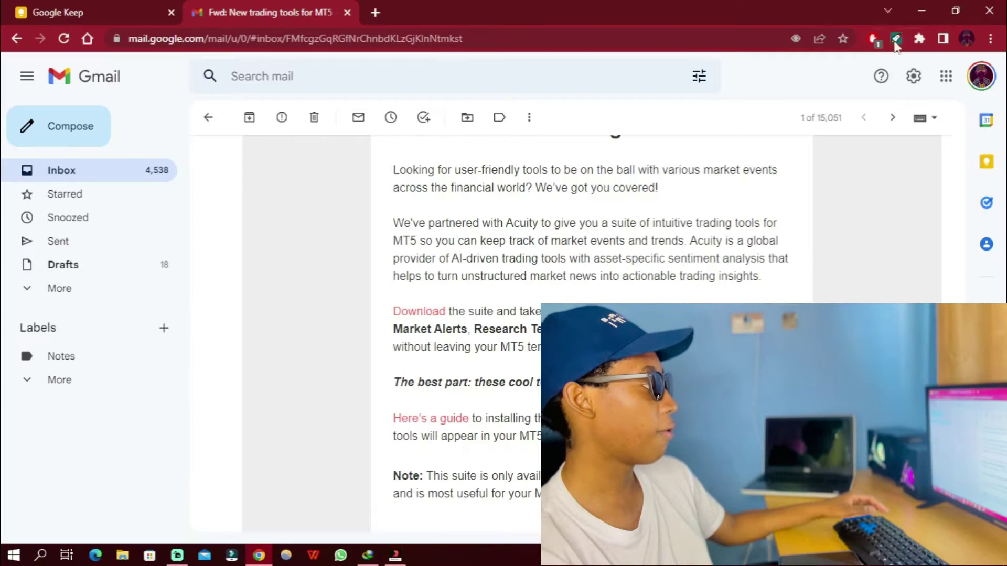
left_click(395, 556)
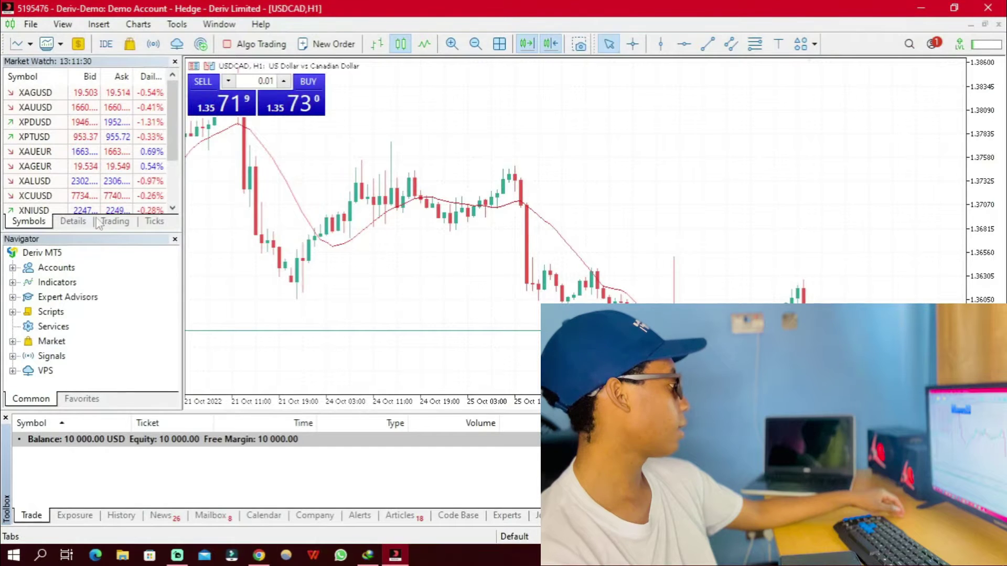
Expand Expert Advisors in the Navigator and scroll down to the four Acuity entries
left_click(13, 298)
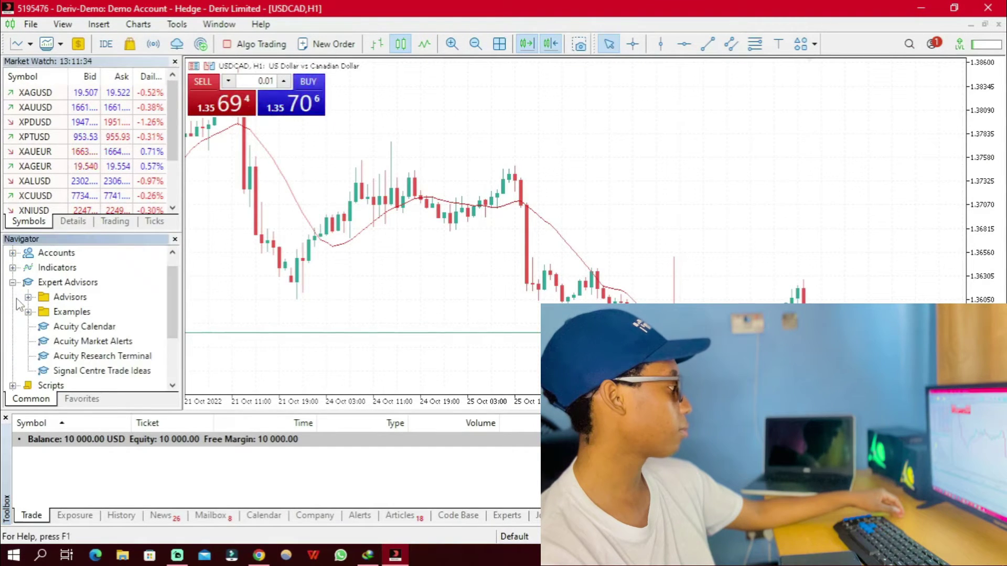
scroll(83, 302, "down", 1)
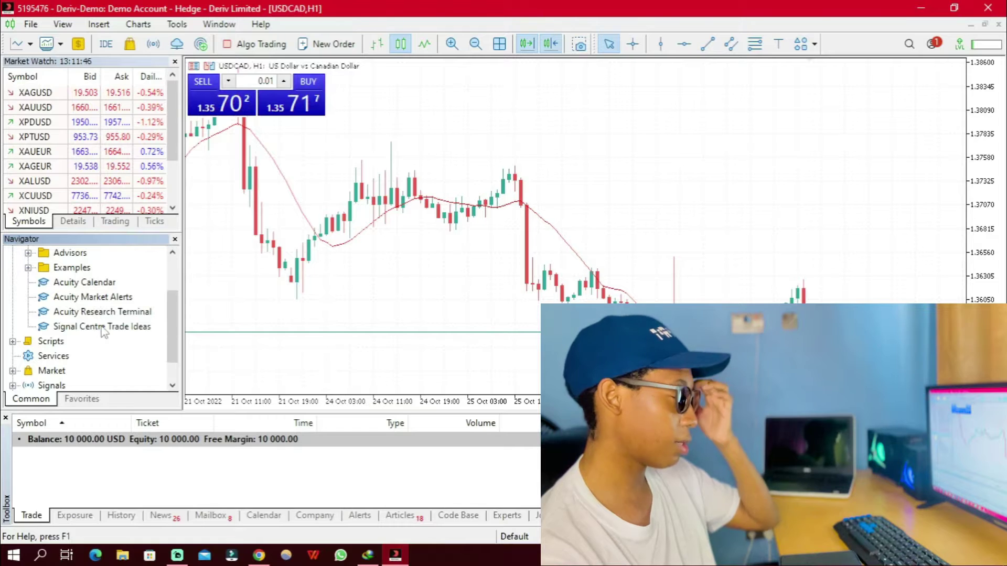
Attach Acuity Calendar to the USDCAD chart with Allow Algo Trading and DLL imports enabled
left_click(70, 284)
left_click_drag(70, 284, 361, 262)
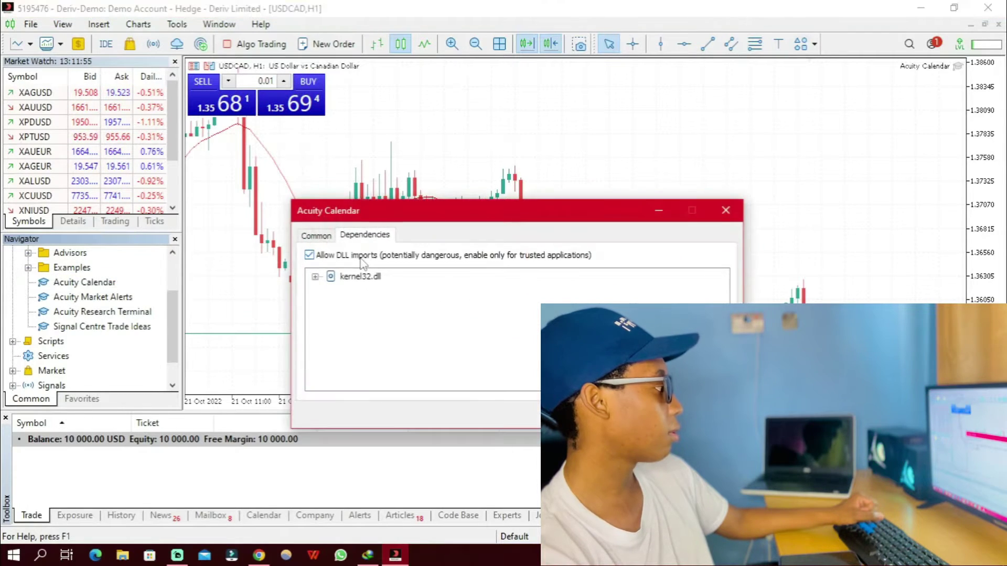
left_click(320, 239)
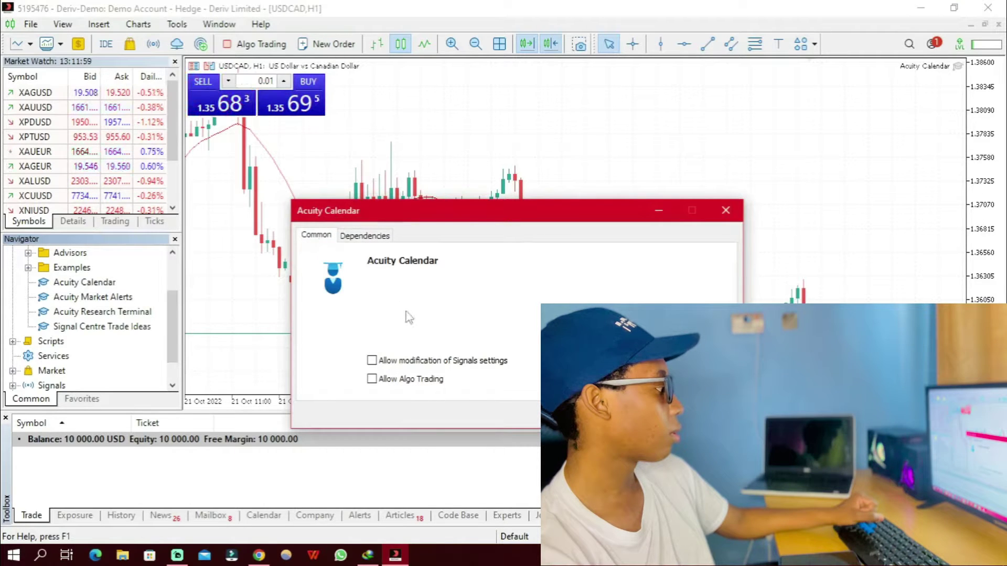
left_click(406, 383)
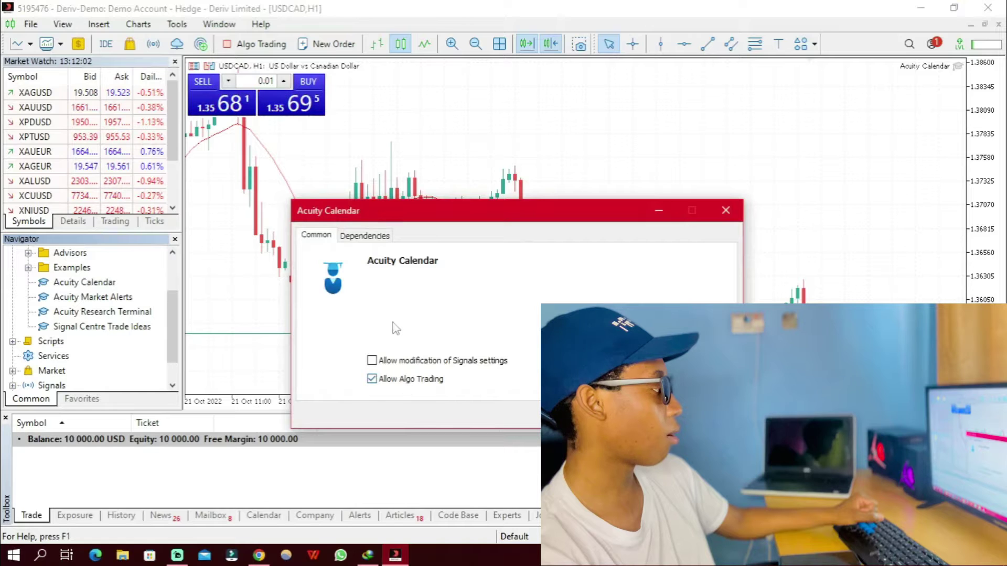
left_click(364, 236)
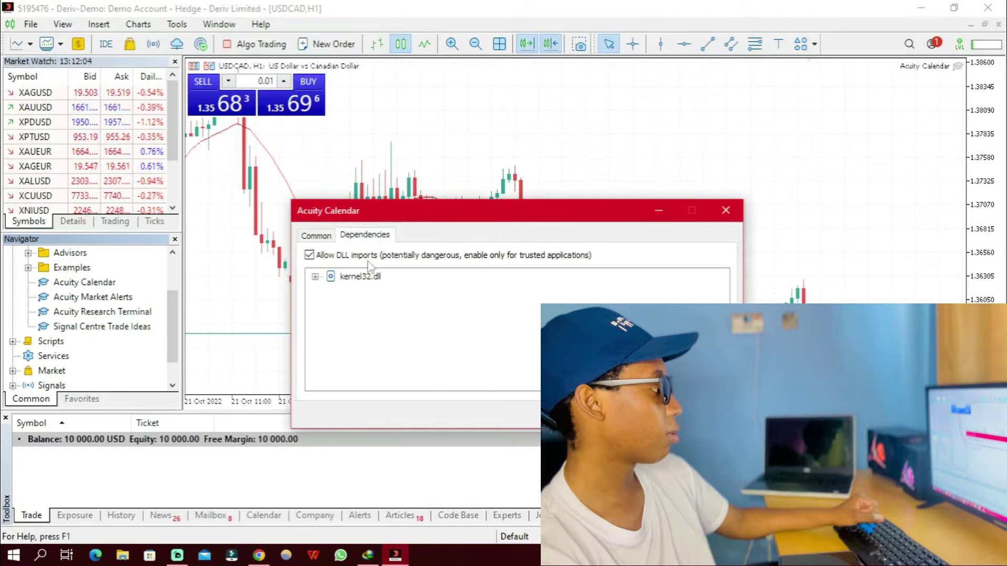
key("Return")
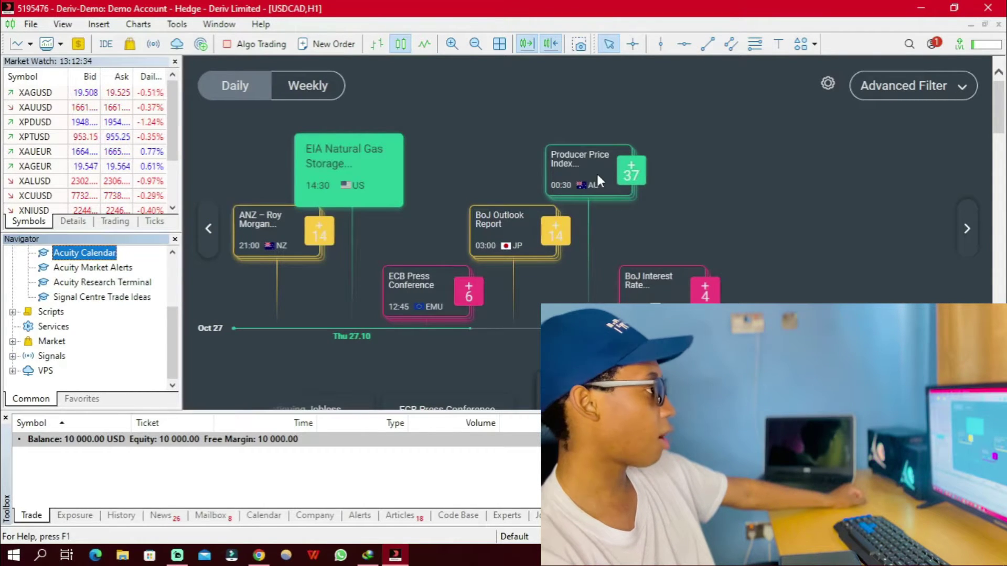
scroll(927, 212, "down", 4)
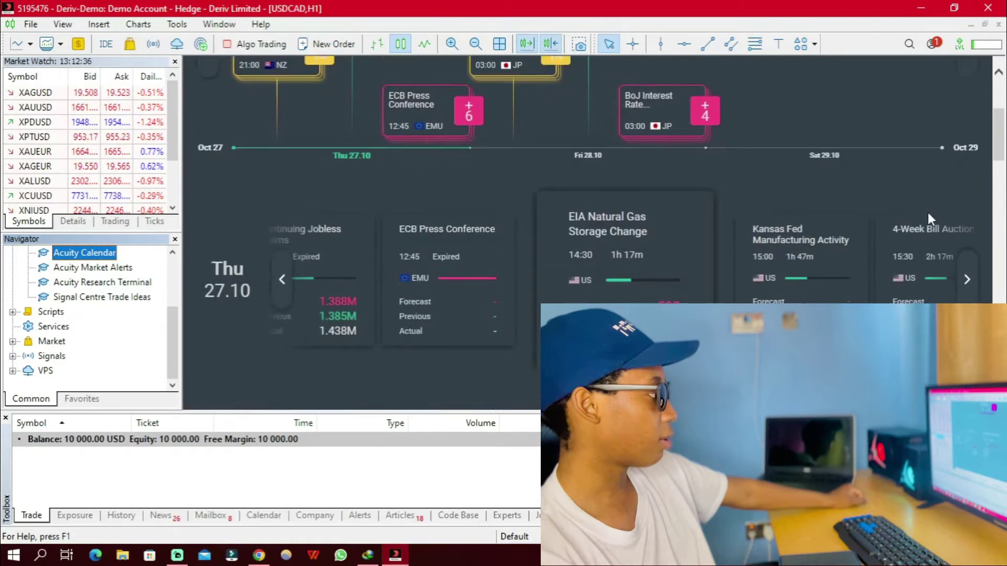
scroll(928, 213, "down", 10)
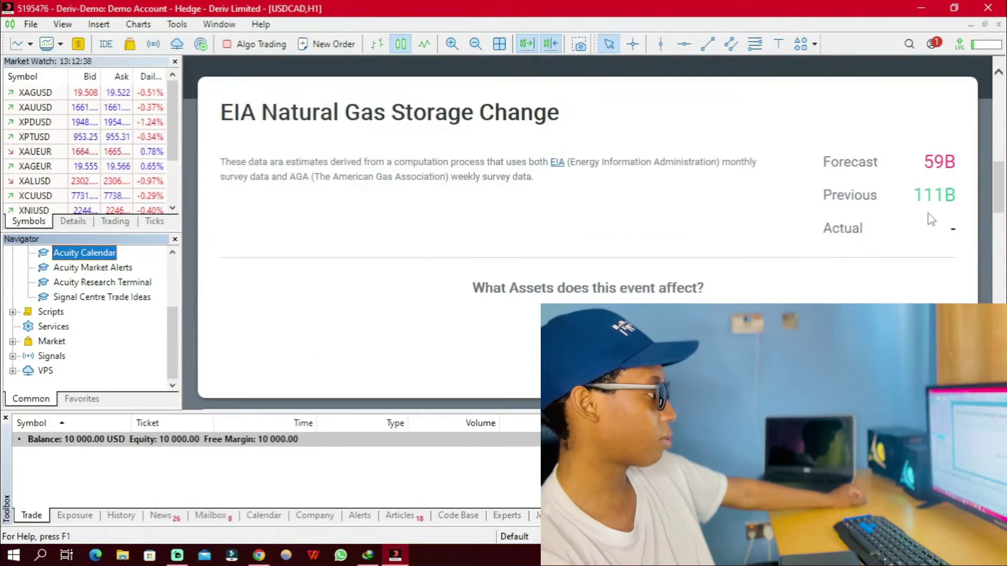
scroll(931, 219, "down", 10)
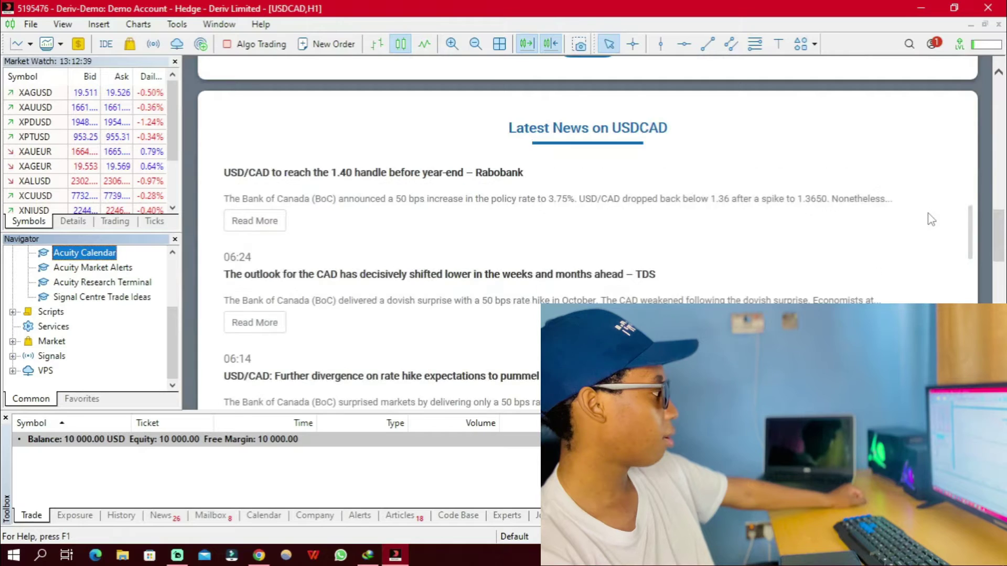
scroll(931, 219, "down", 1)
scroll(927, 212, "up", 10)
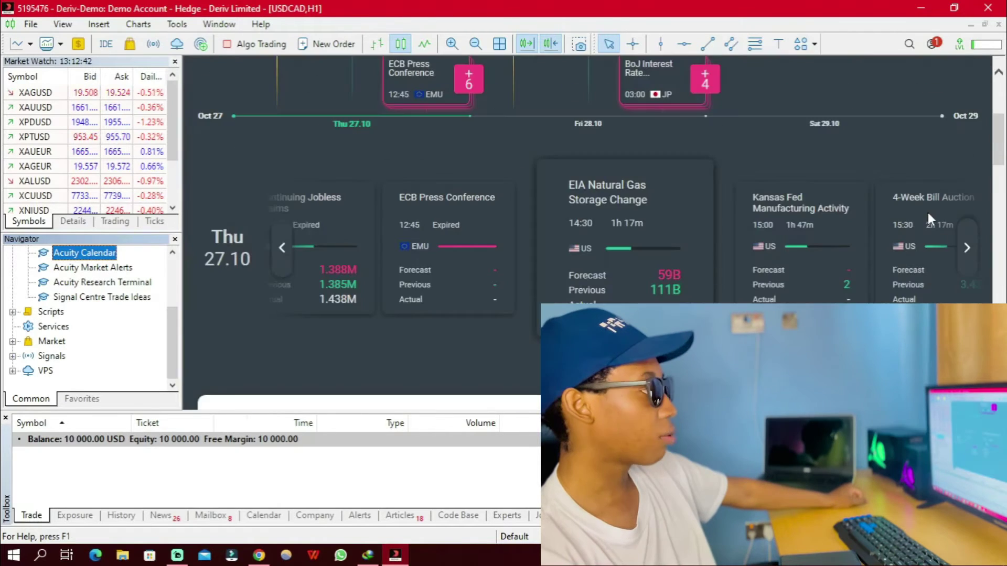
scroll(928, 217, "up", 1)
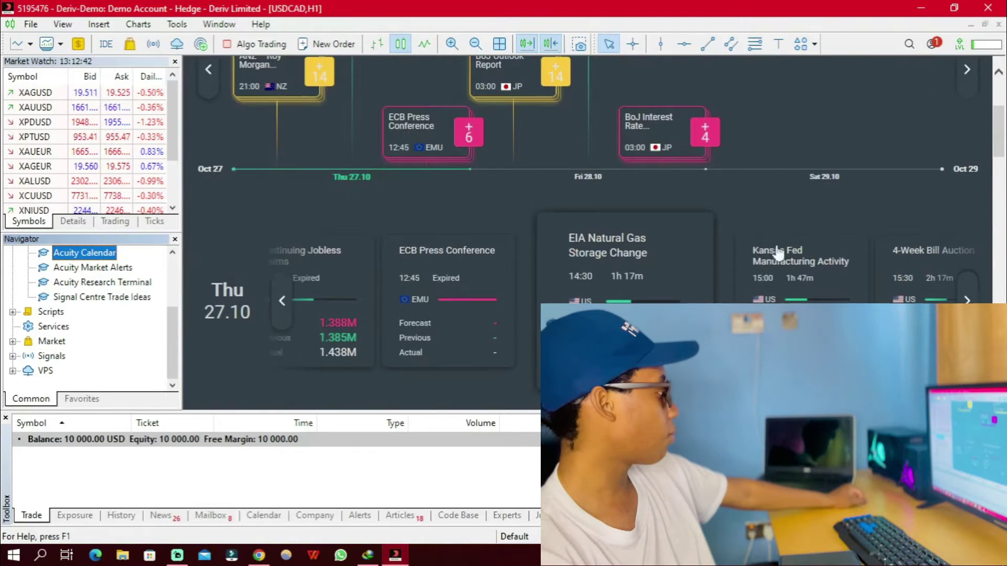
Launch Snipping Tool and capture the full Deriv MT5 window
left_click(37, 558)
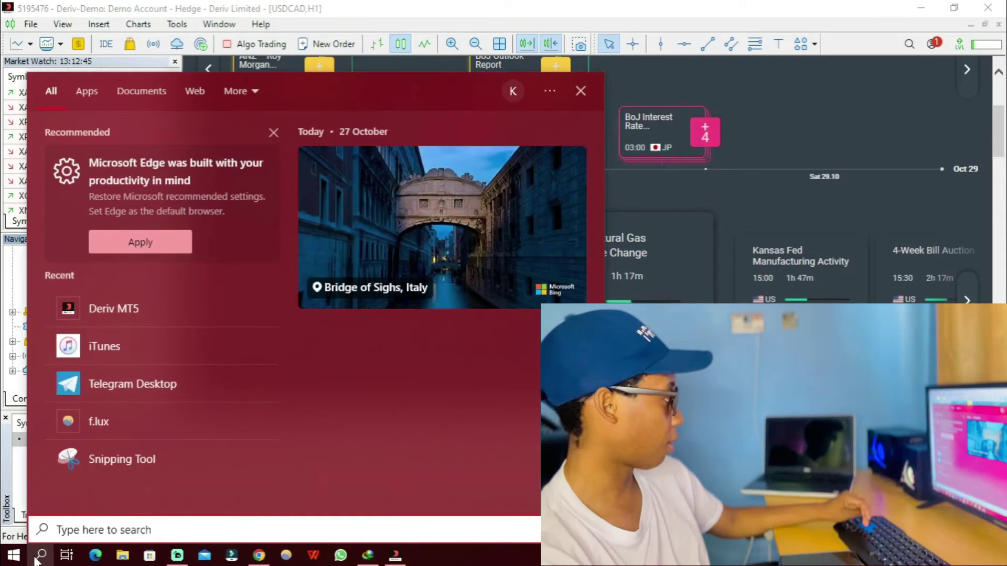
left_click(140, 461)
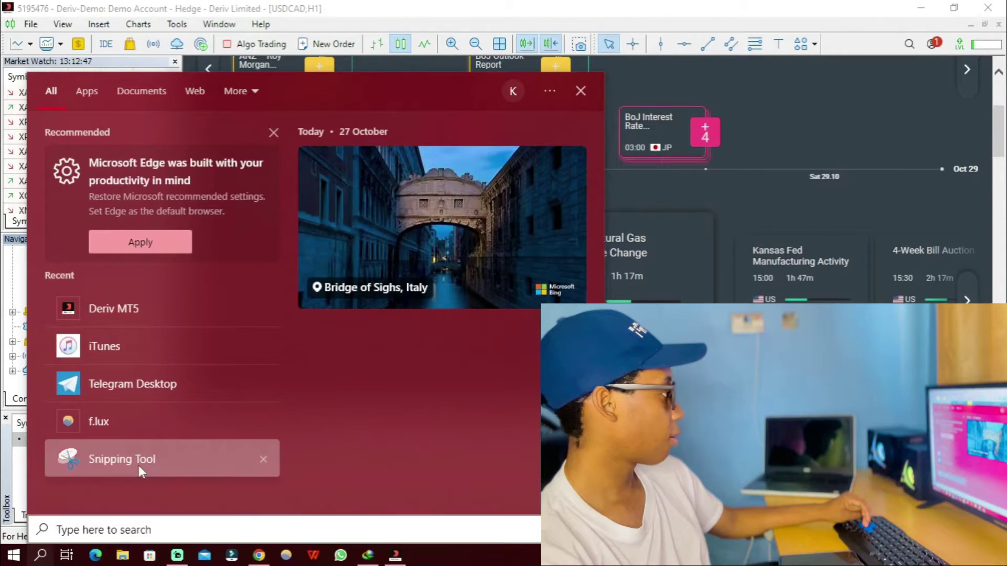
scroll(588, 209, "up", 3)
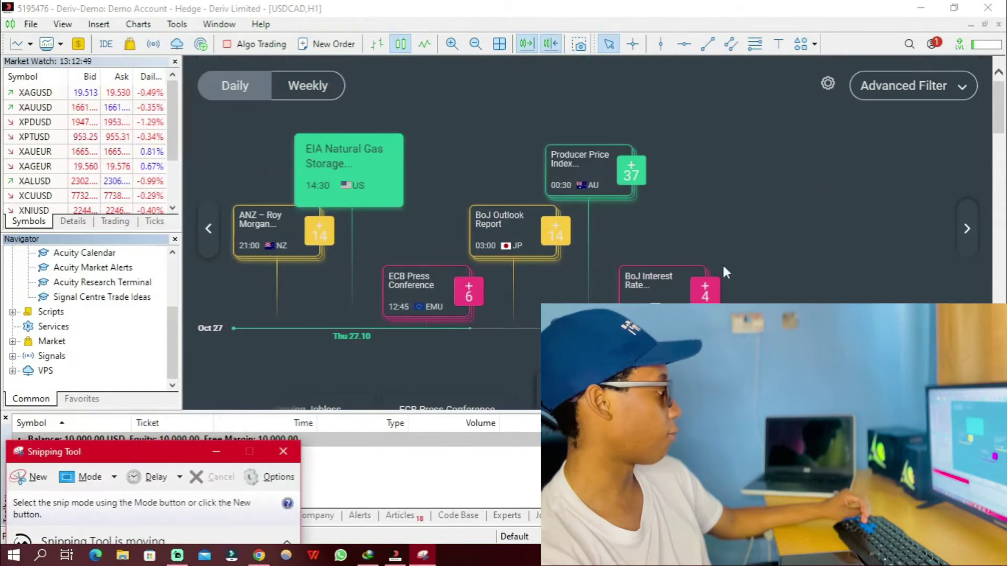
left_click(38, 477)
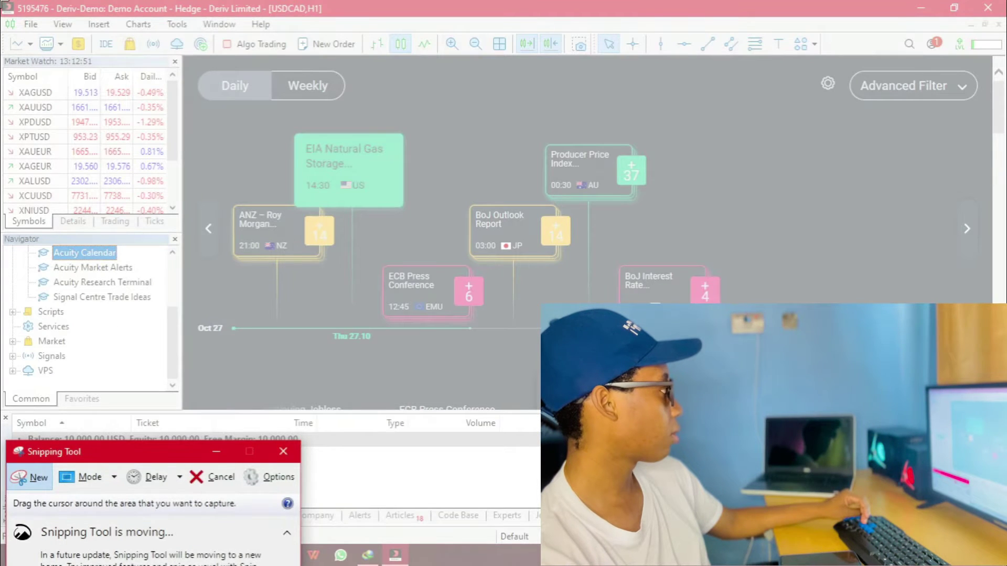
left_click_drag(3, 2, 1004, 563)
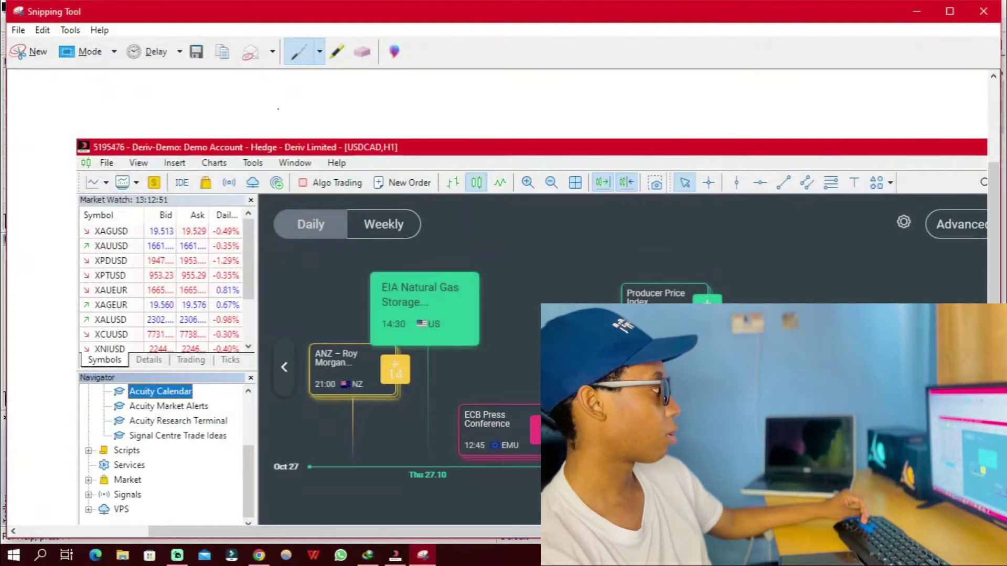
Save the capture as a PNG named acuity in Downloads, then minimize Snipping Tool
left_click(18, 30)
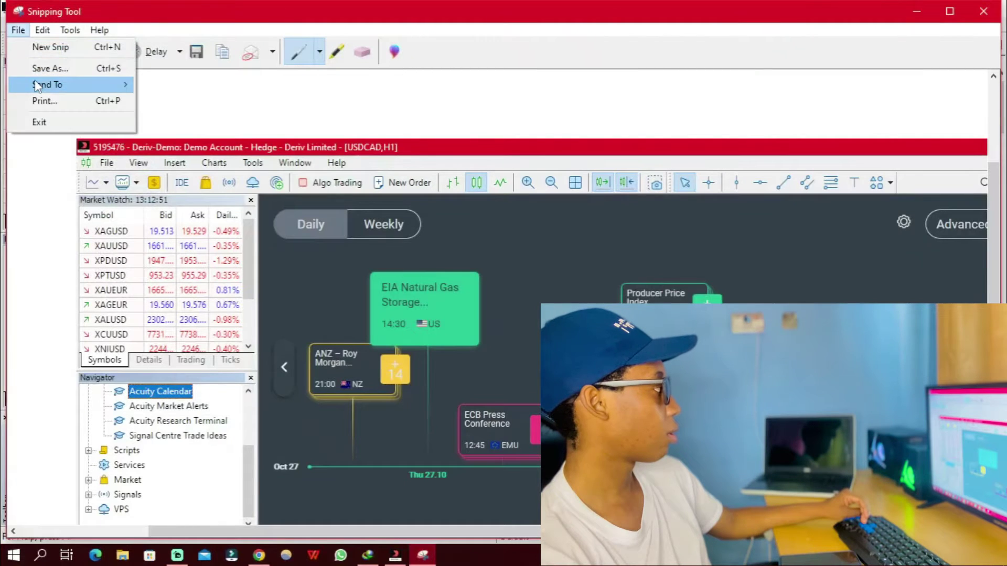
left_click(45, 76)
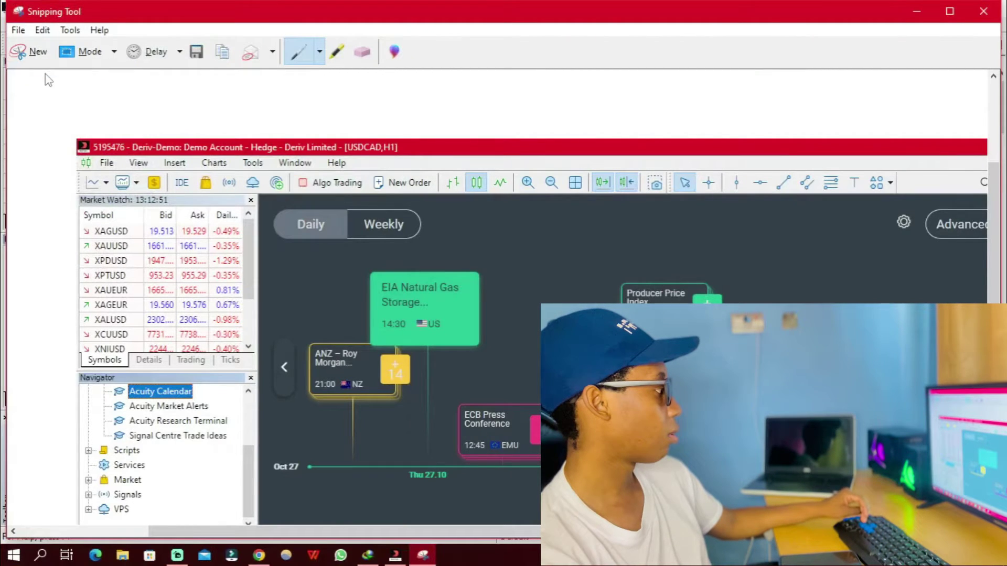
type("acuity")
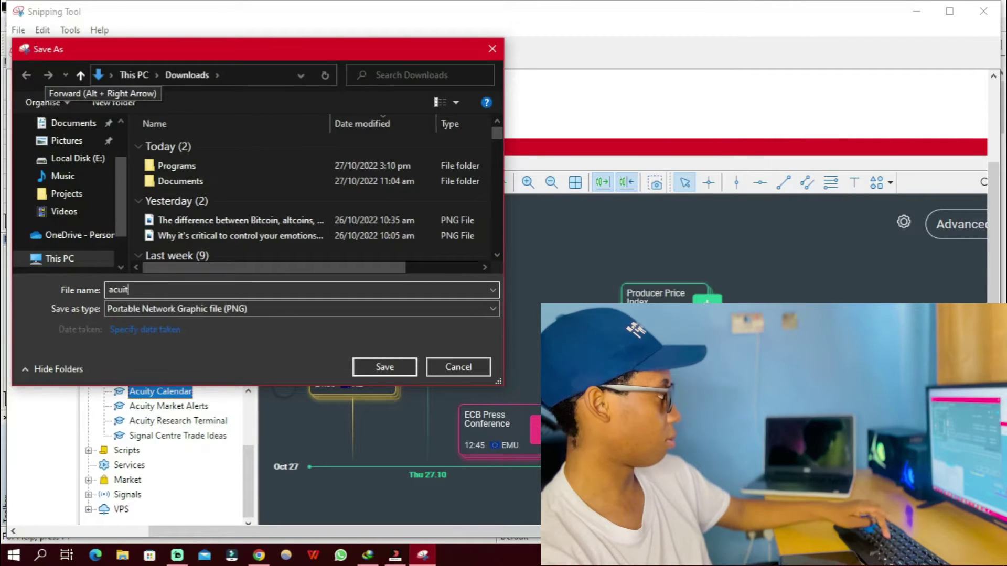
left_click(399, 368)
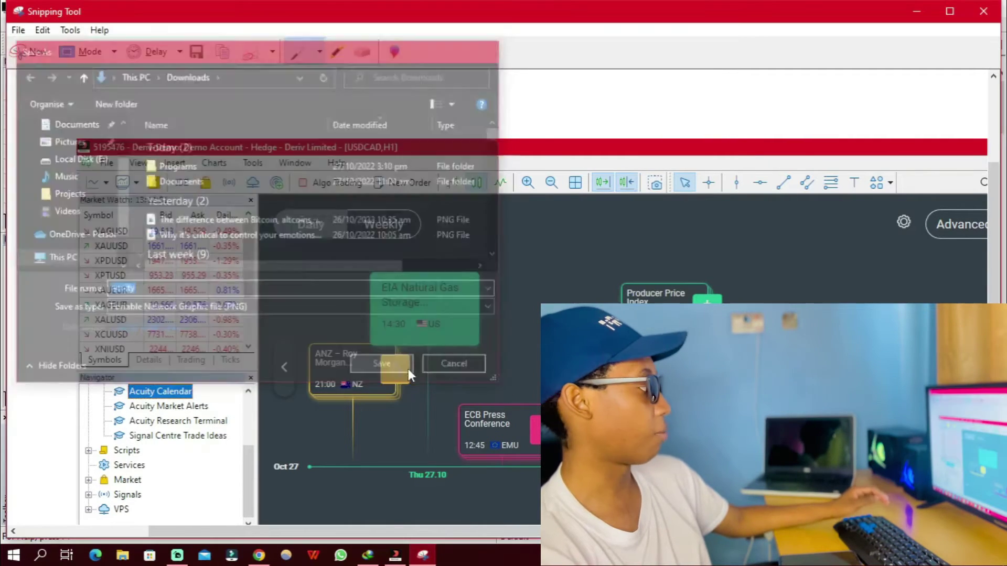
left_click(917, 10)
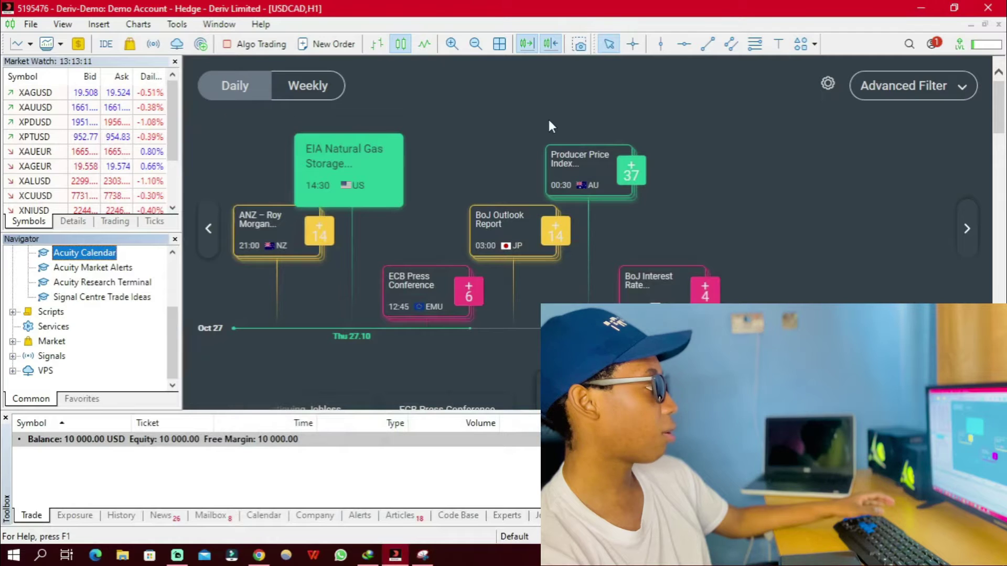
Dismiss the calendar's context menu and scroll to the EIA Natural Gas Storage Change details
right_click(461, 104)
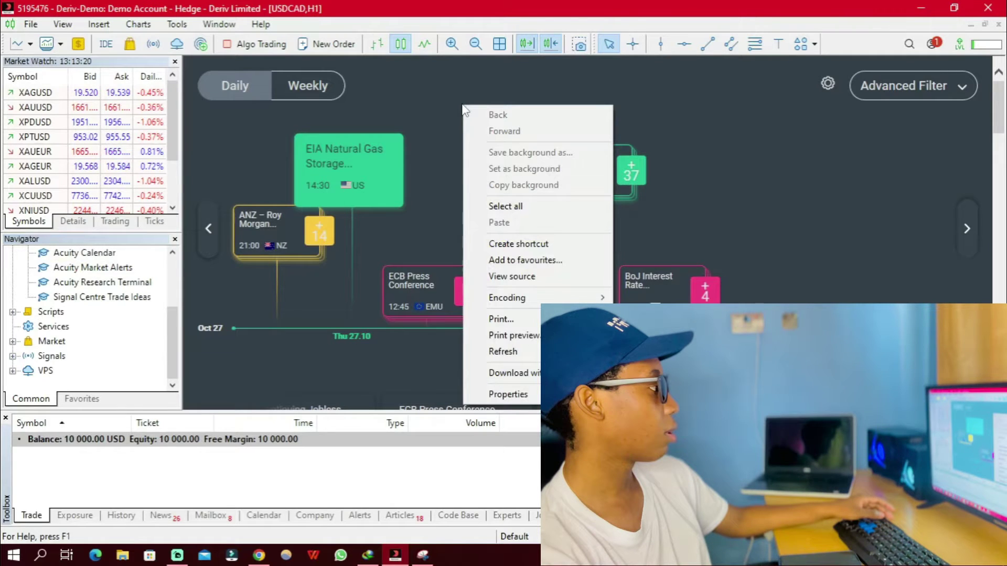
left_click(431, 105)
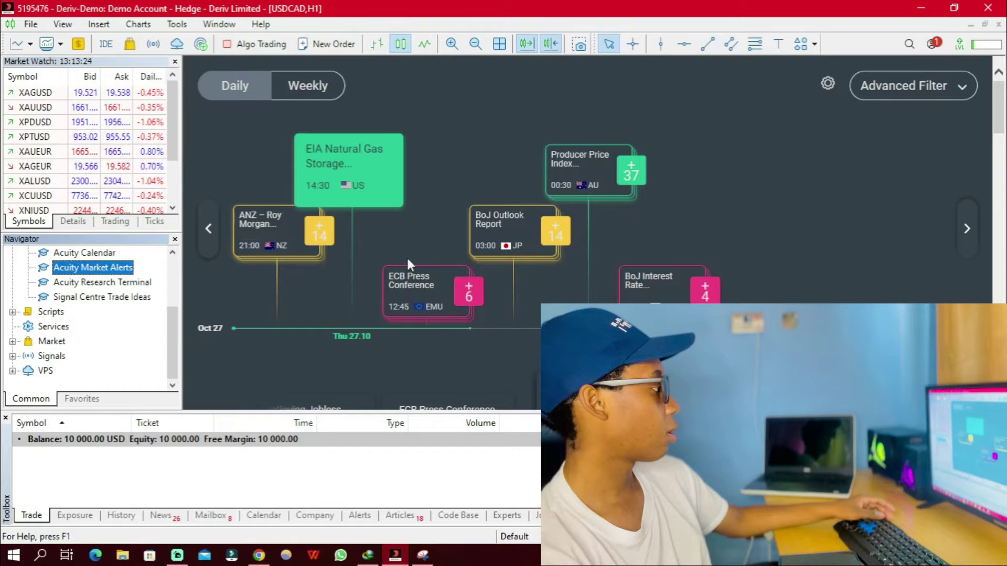
scroll(407, 244, "down", 8)
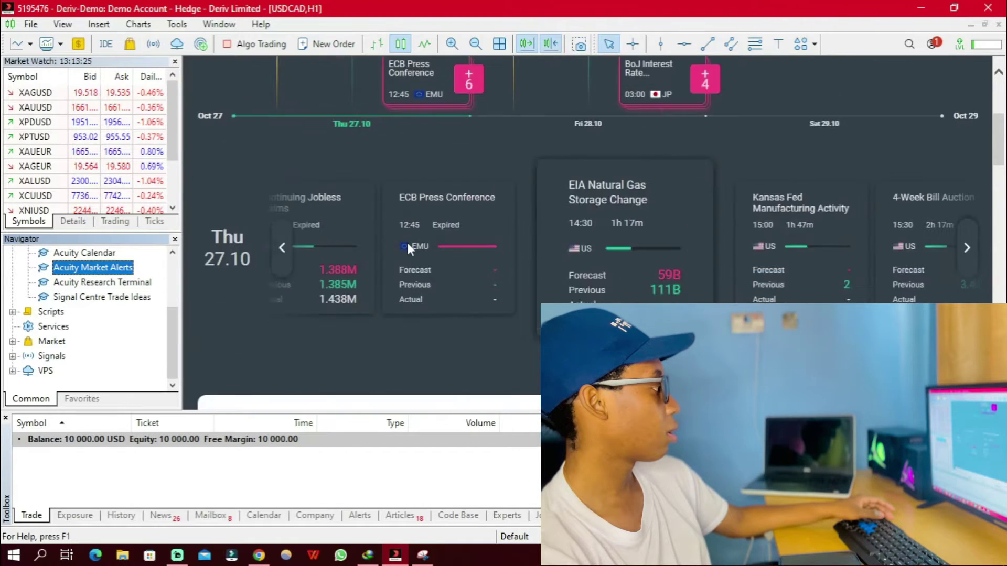
Select XAUUSD, open and cancel an XPTUSD order, then tile the calendar window
left_click(31, 112)
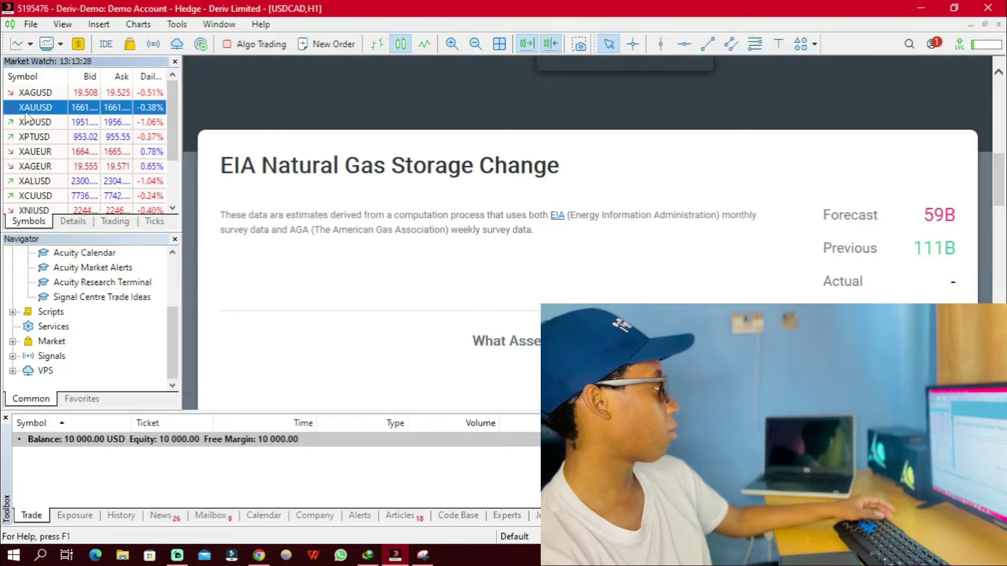
double_click(114, 136)
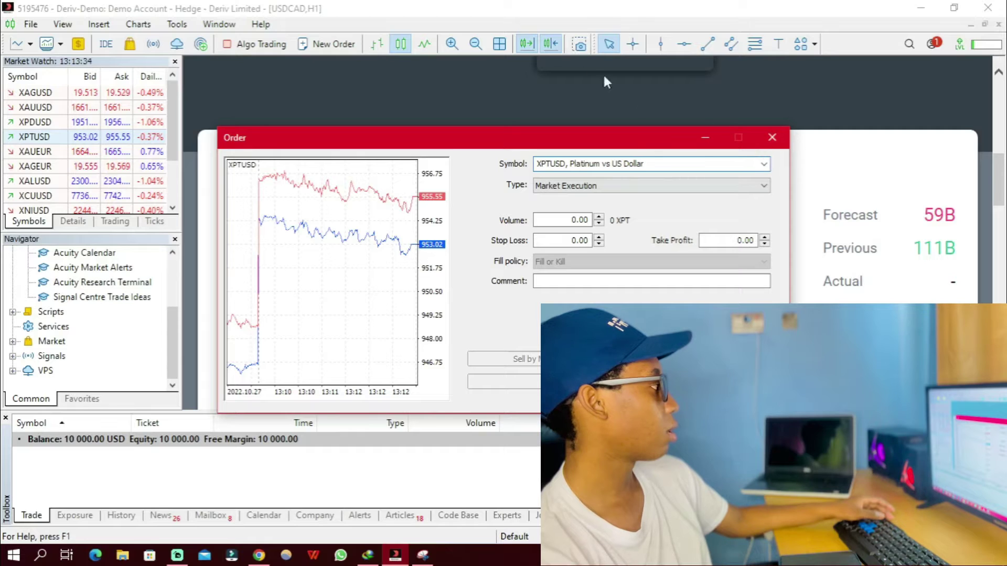
left_click(772, 138)
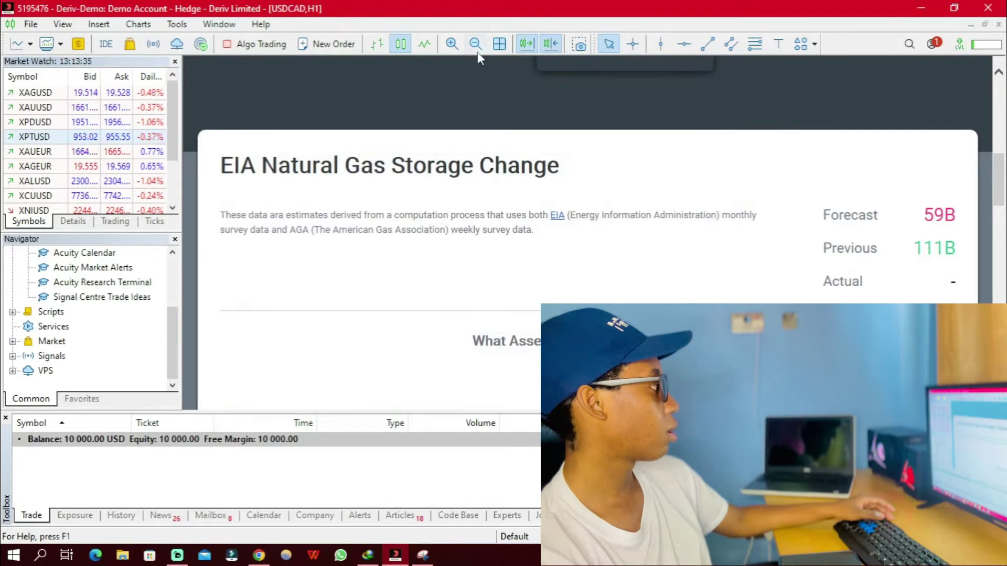
left_click(501, 46)
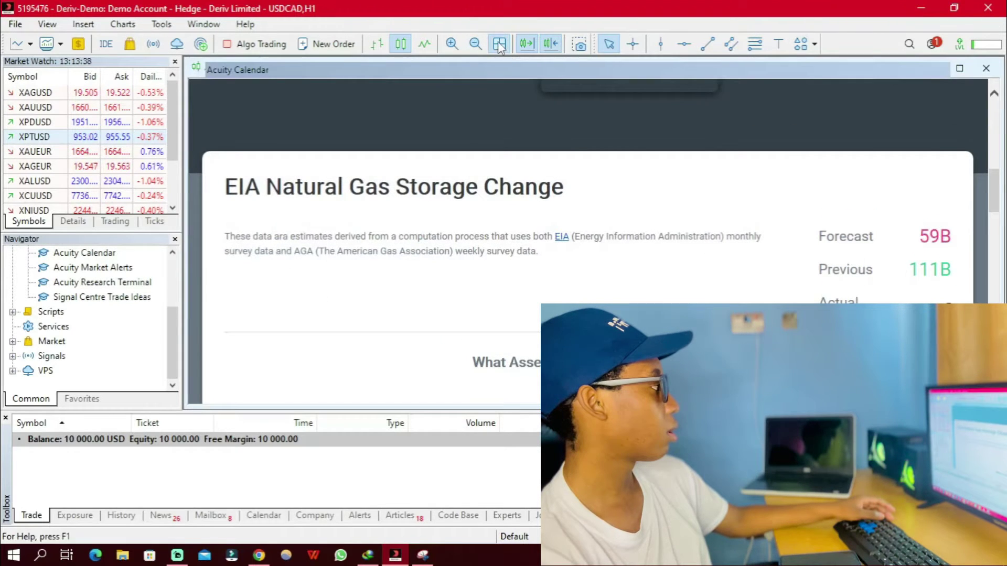
Close the Acuity Calendar and open a maximized XPDUSD H1 chart from Market Watch
left_click(986, 69)
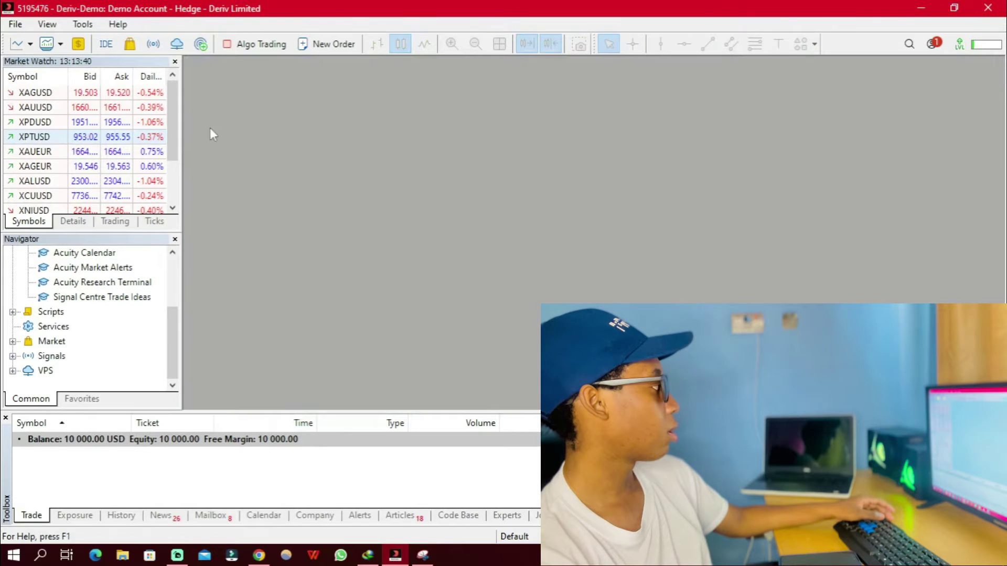
left_click_drag(35, 122, 295, 198)
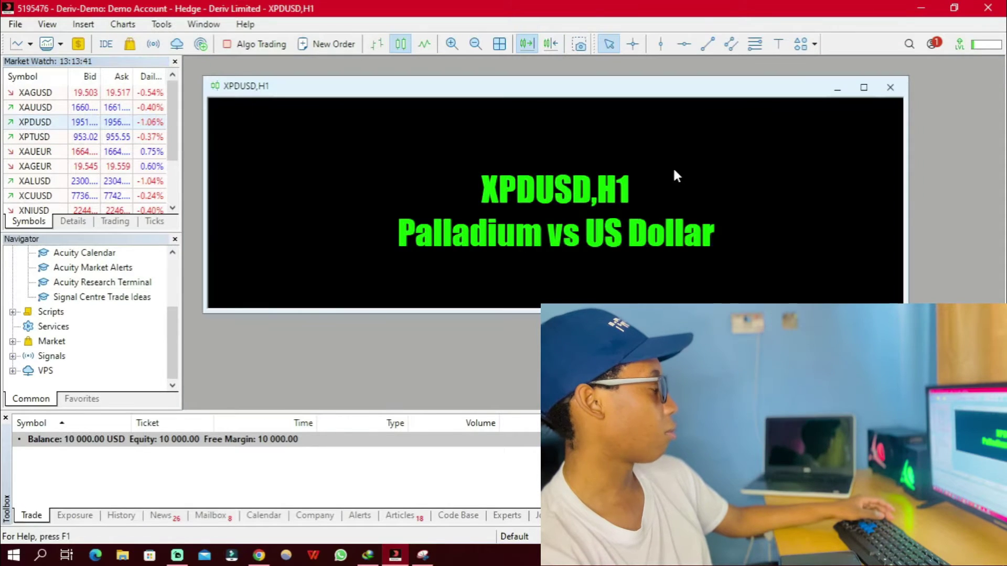
left_click(863, 88)
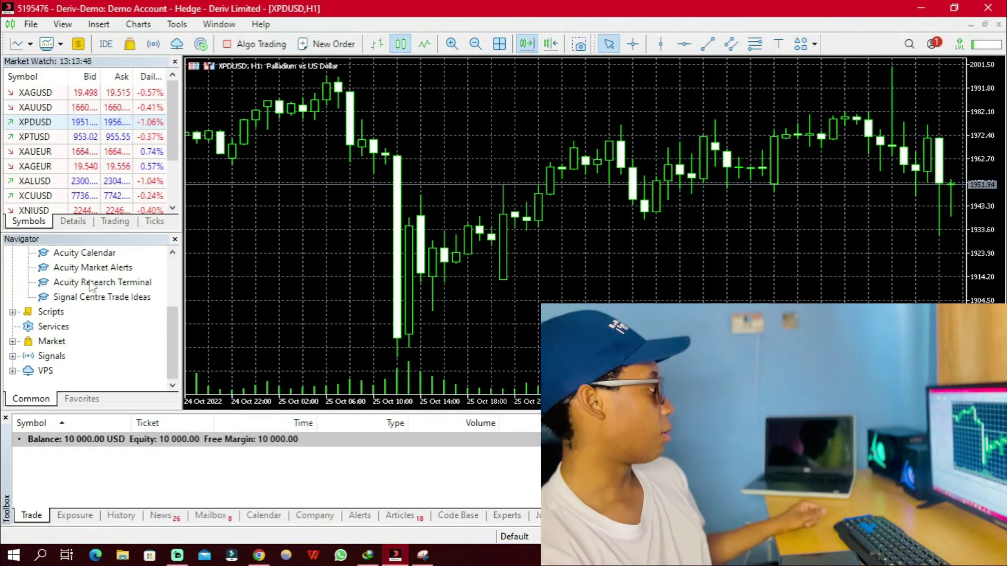
Attach Acuity Market Alerts to the XPDUSD chart and confirm its default settings
left_click(87, 268)
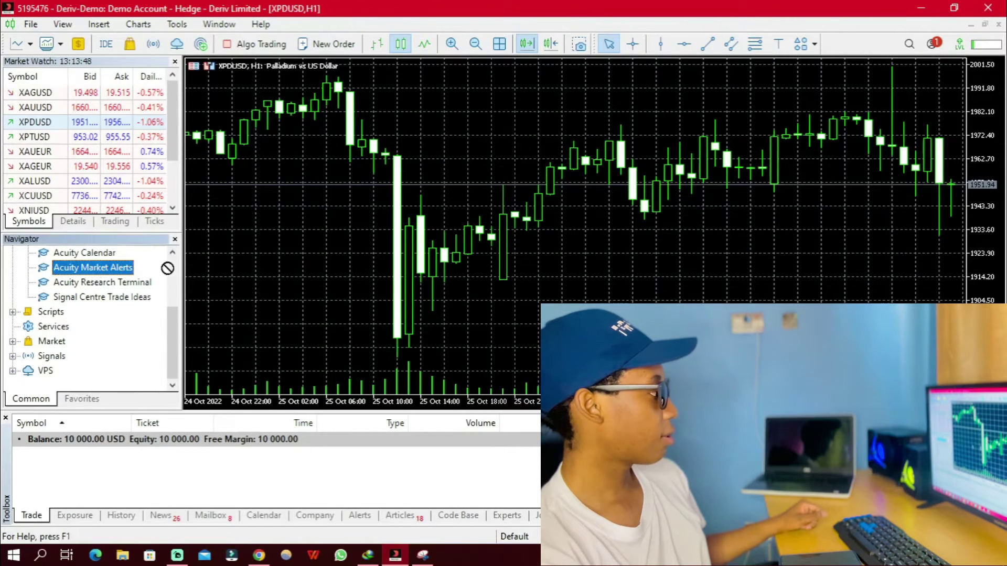
left_click_drag(166, 268, 367, 210)
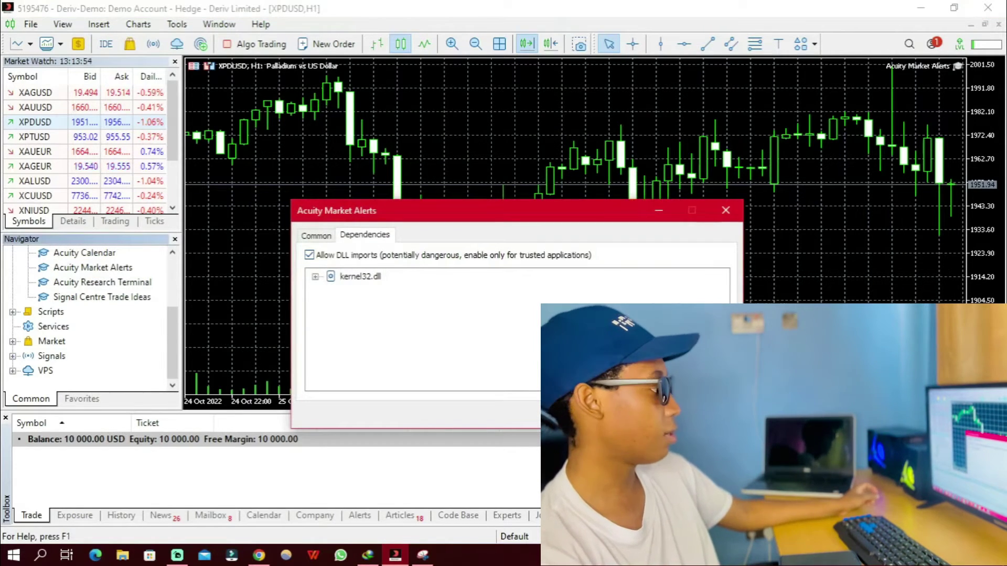
key("Return")
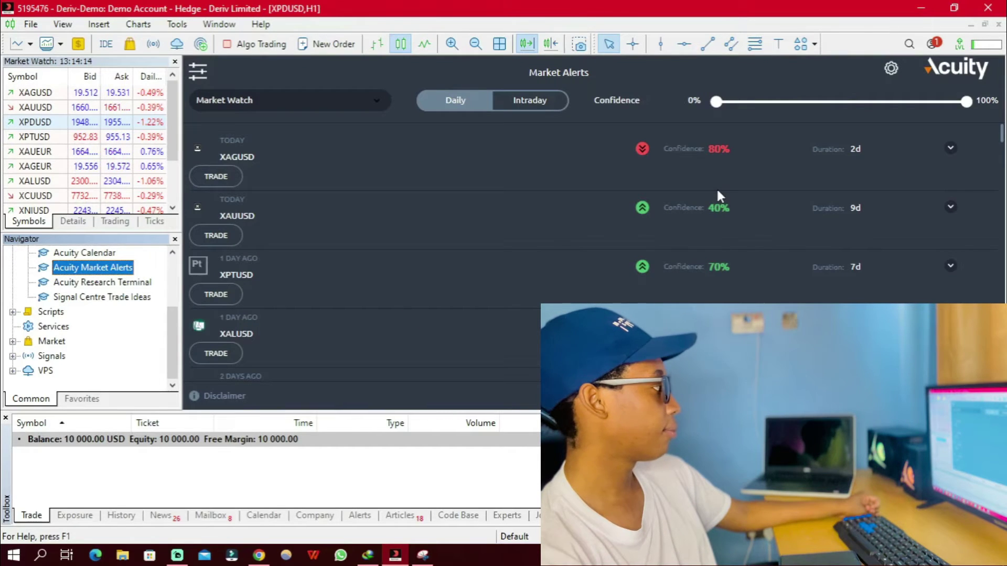
Scroll through the Market Alerts list, then restore the widget from maximized to a normal window
scroll(361, 340, "down", 1)
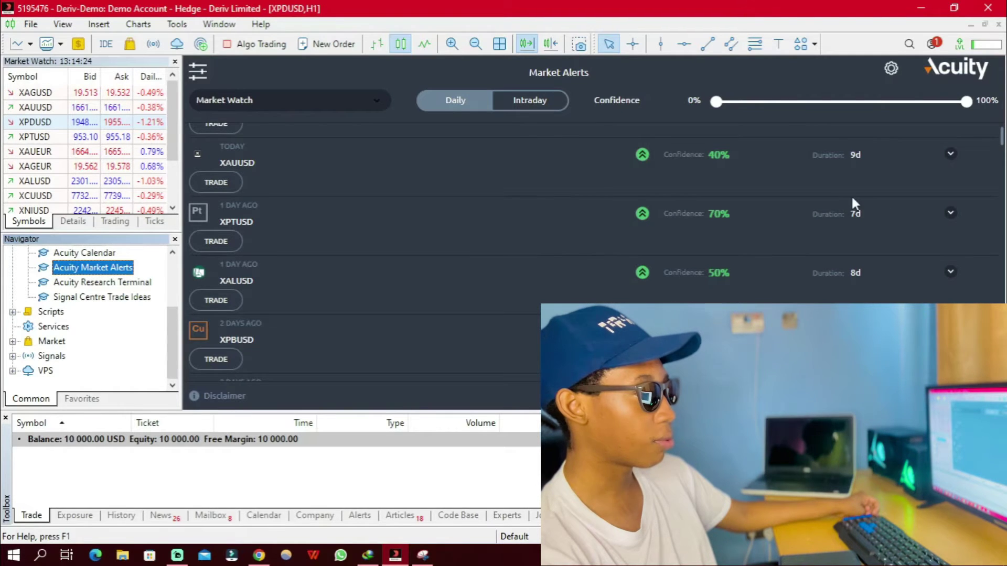
scroll(851, 194, "down", 2)
scroll(852, 198, "down", 5)
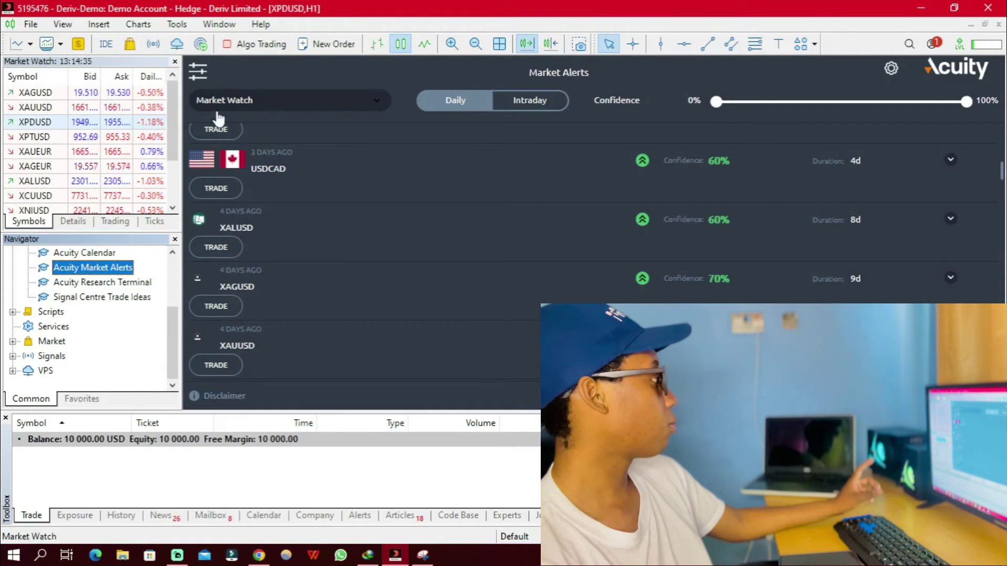
left_click(499, 44)
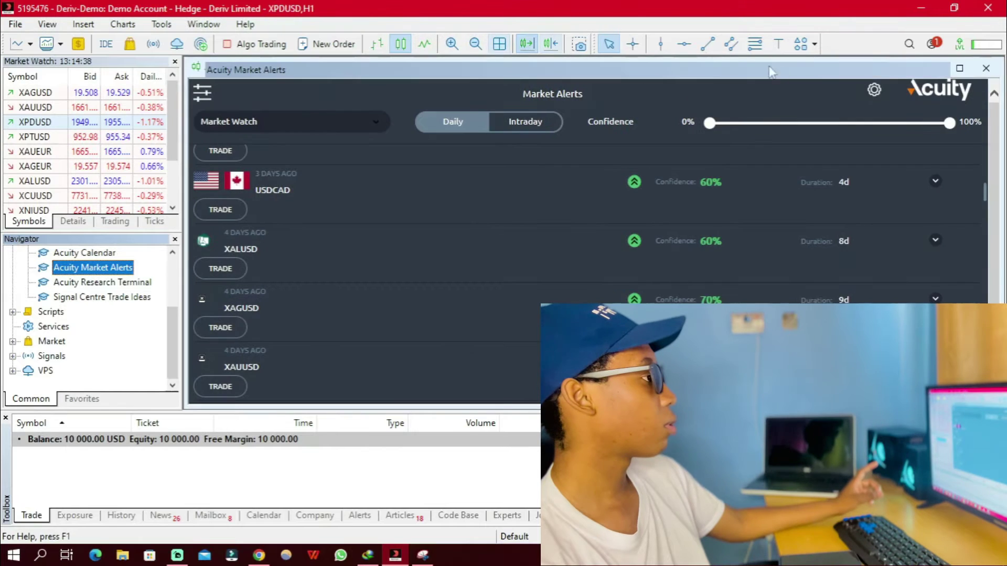
Close Market Alerts, open an XALUSD chart, and launch Acuity Research Terminal on it
left_click(985, 69)
left_click_drag(23, 182, 292, 186)
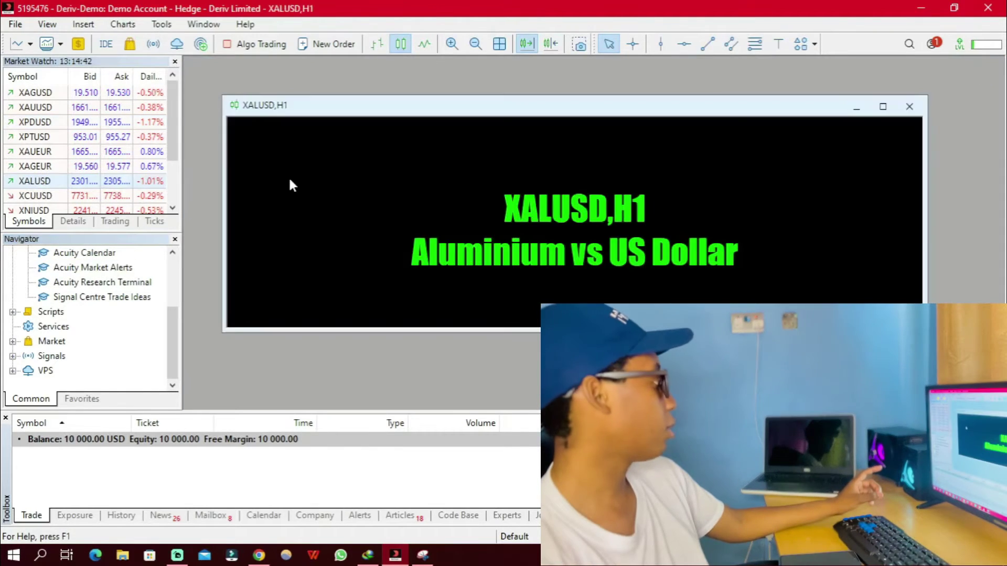
left_click(119, 284)
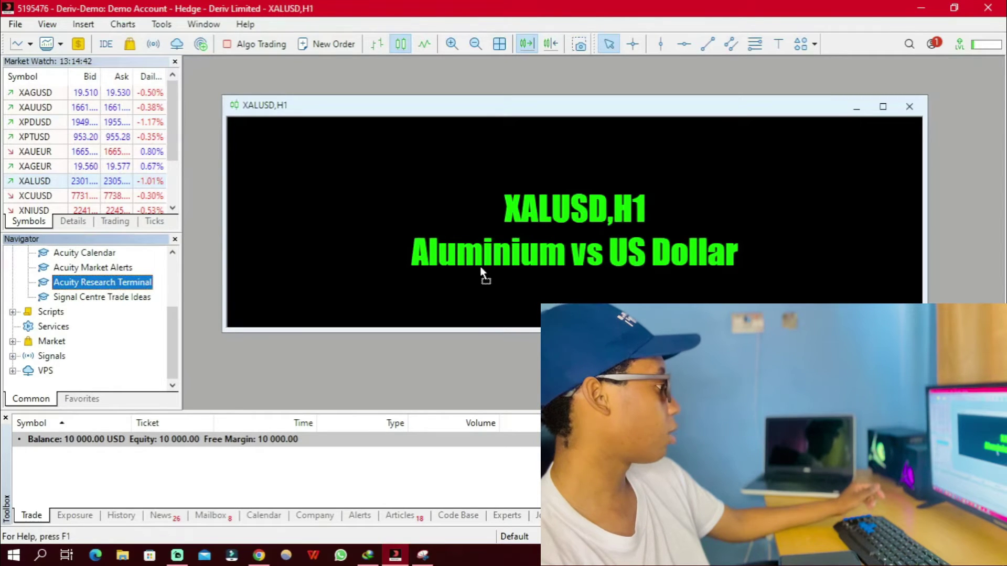
left_click_drag(480, 266, 480, 268)
left_click(309, 237)
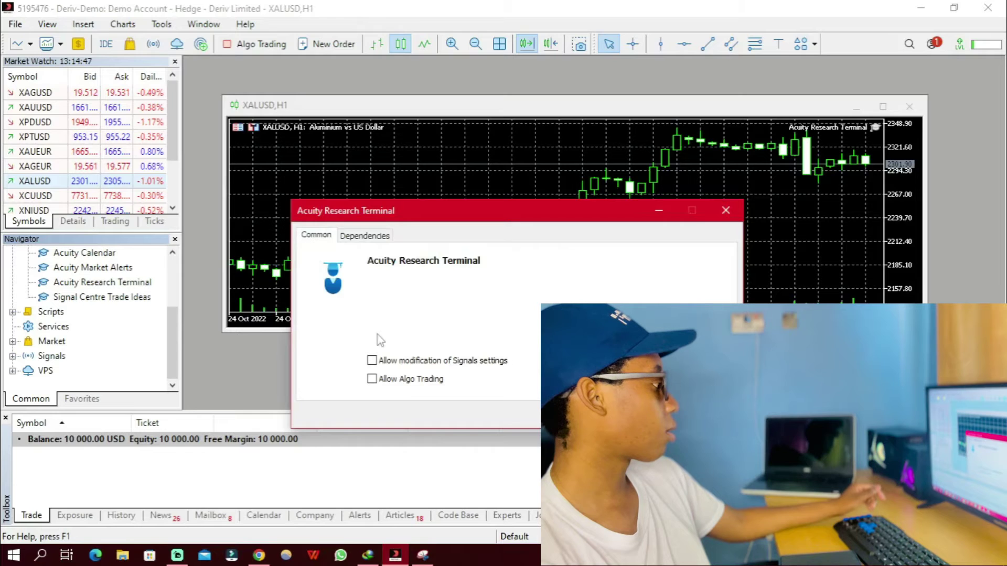
key("Return")
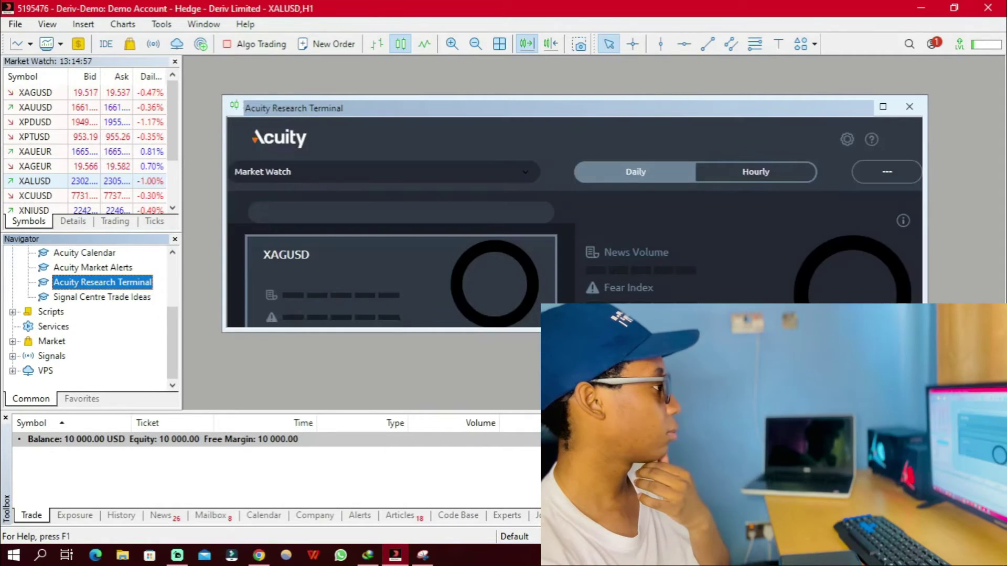
Maximize the Research Terminal, show its Market Alerts panel, and lower the Toolbox splitter for more height
left_click(880, 106)
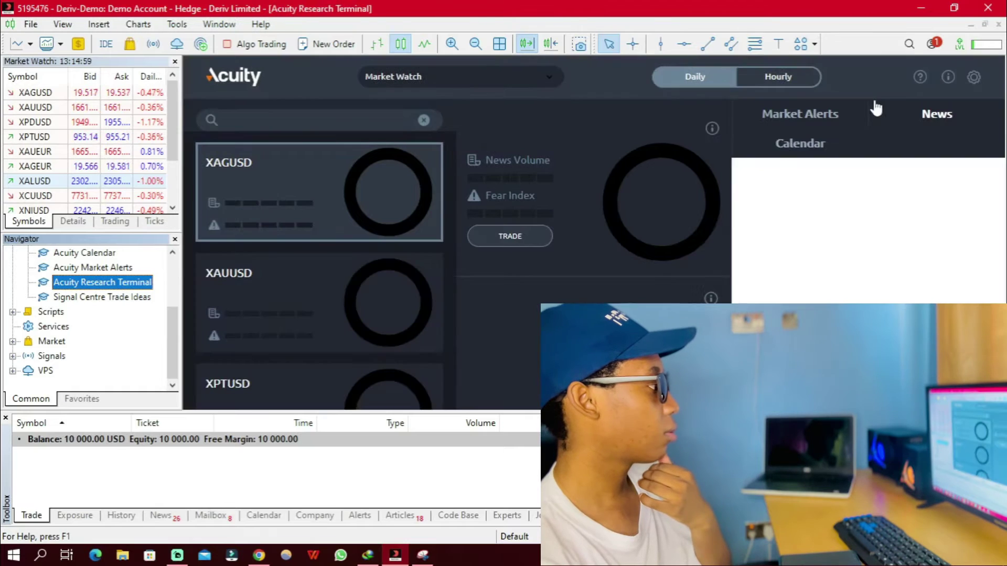
left_click(838, 120)
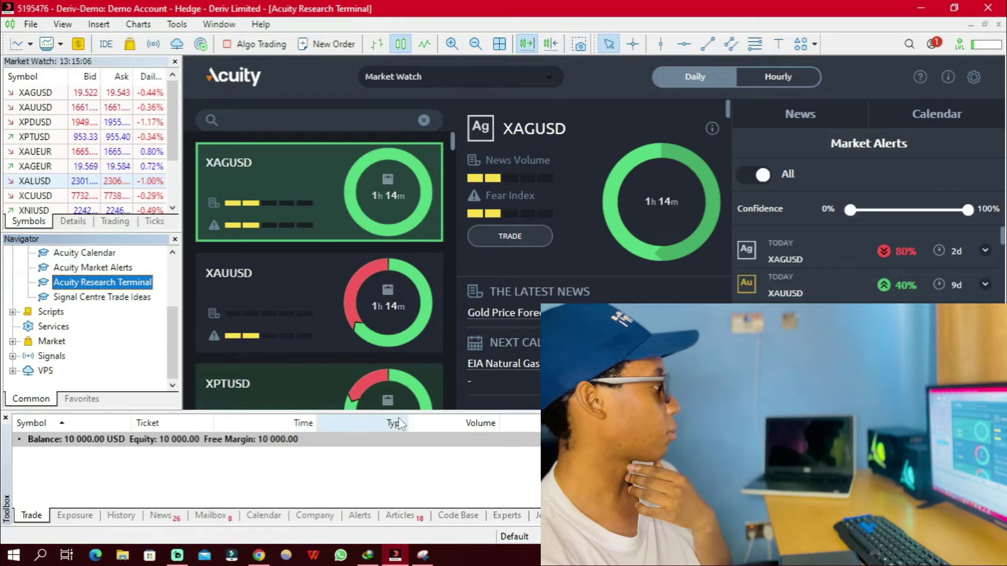
left_click_drag(404, 412, 419, 472)
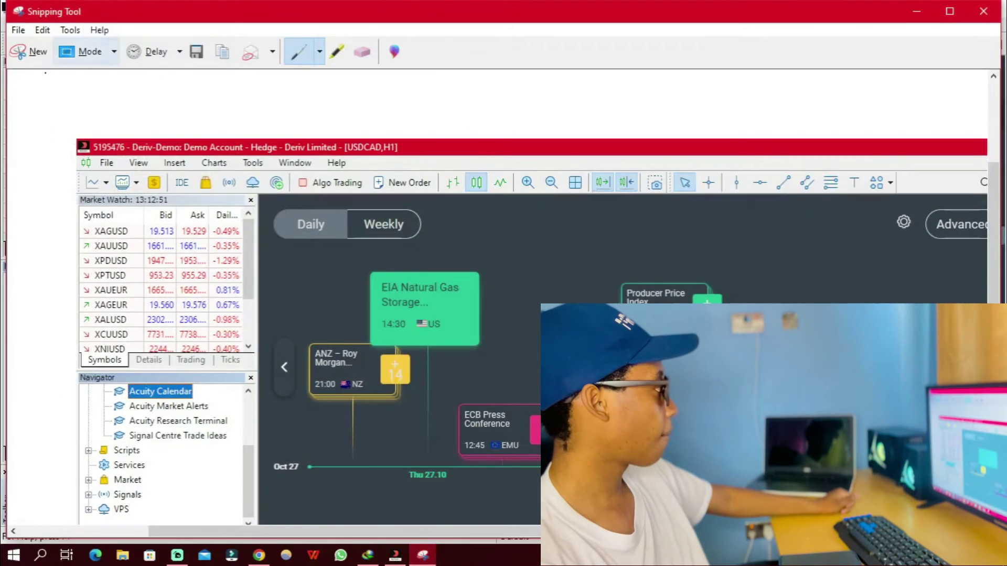
Snip the Research Terminal screen and save it as 'acu 2' in Downloads
left_click(30, 62)
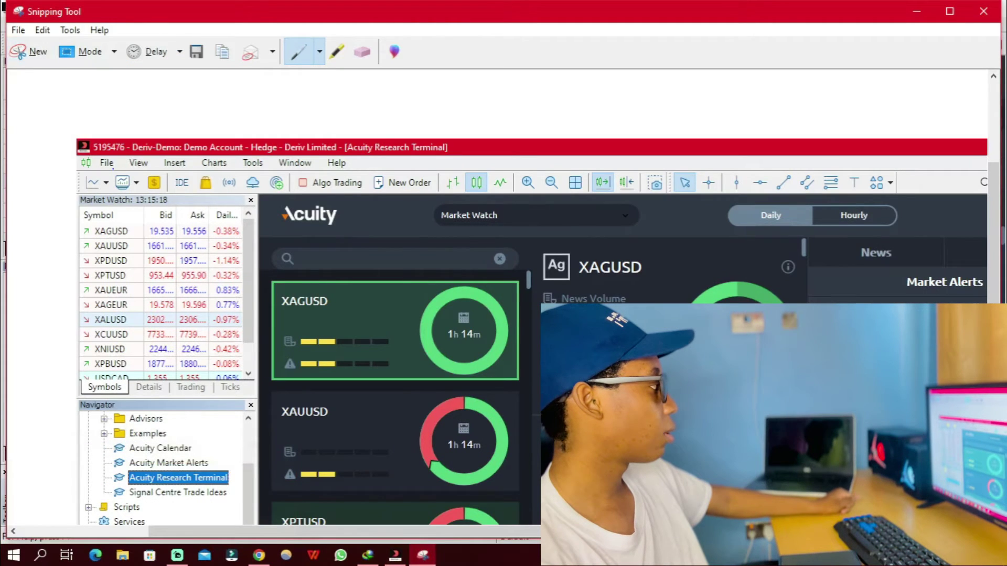
left_click(20, 30)
left_click(43, 62)
type("acu 2")
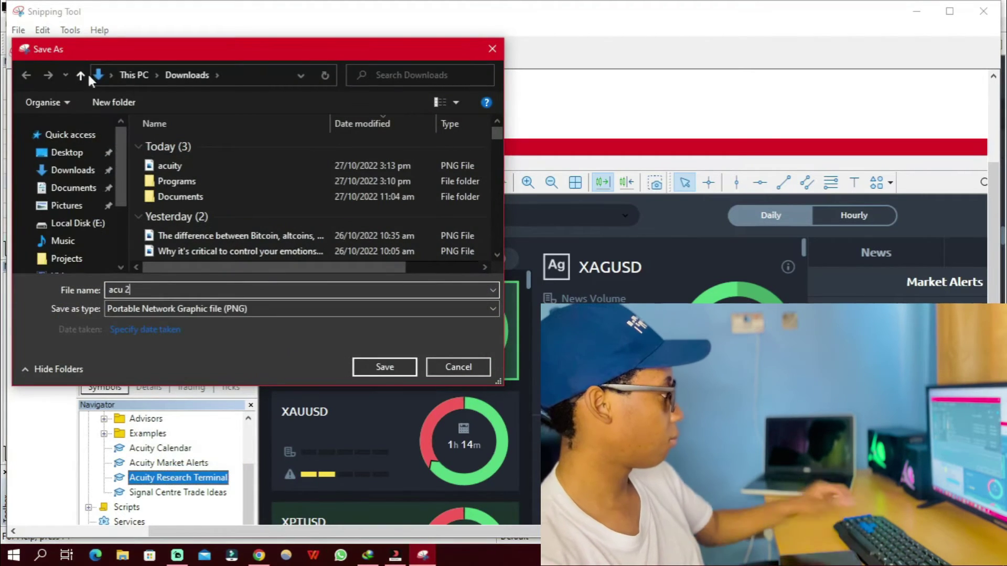
left_click(385, 367)
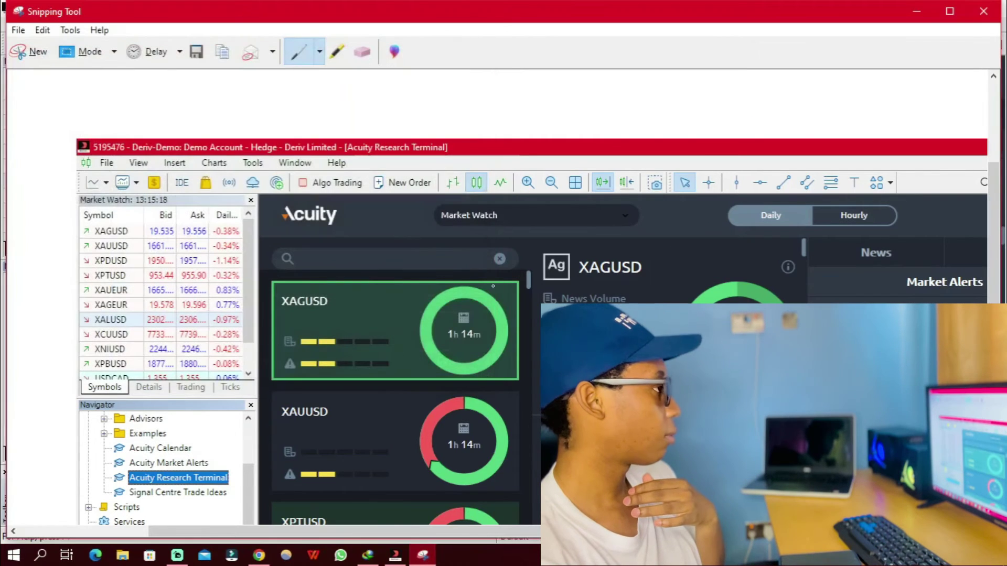
left_click(907, 8)
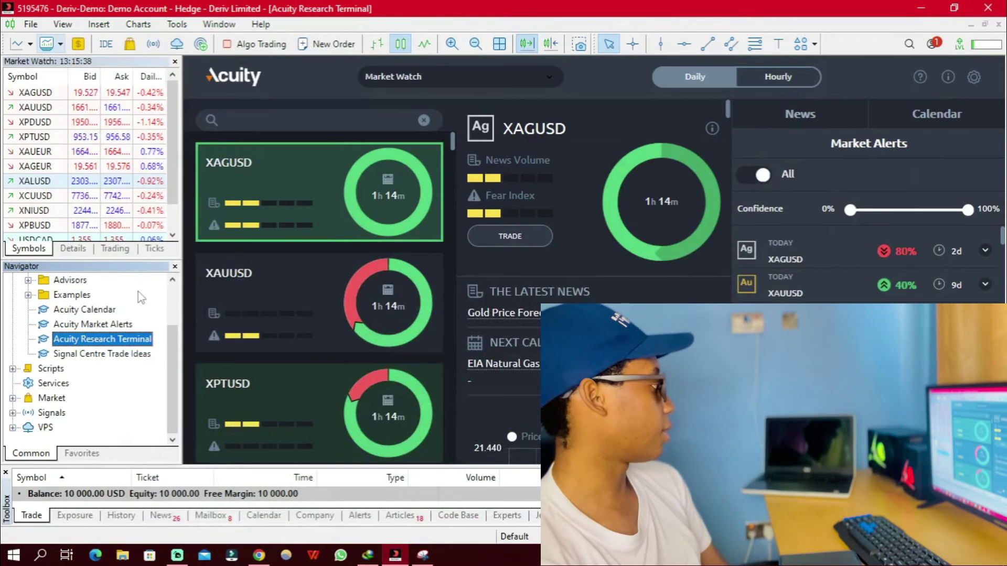
Restore and close the Research Terminal, then open a new XALUSD chart
left_click(94, 195)
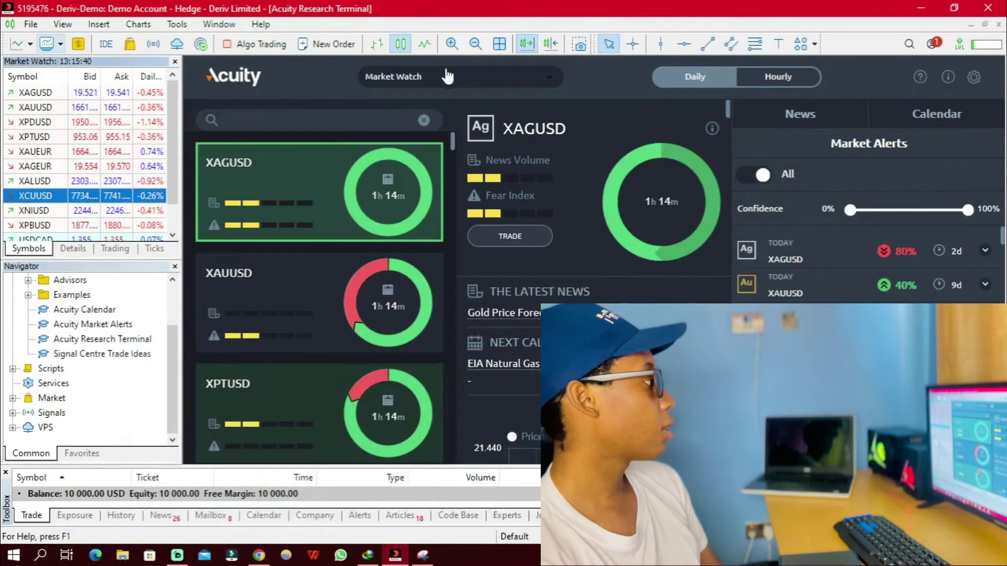
left_click(500, 44)
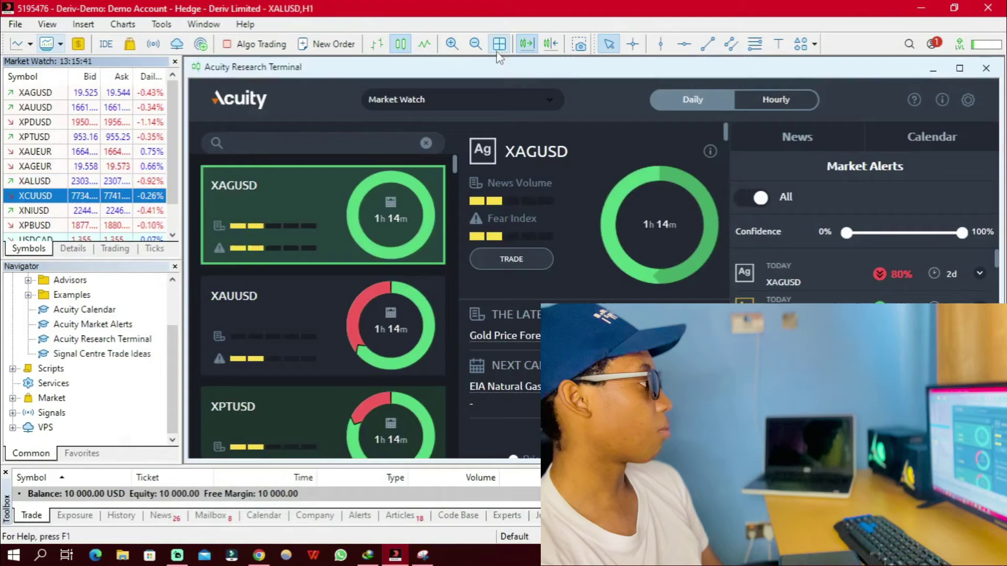
left_click(985, 69)
left_click_drag(47, 181, 442, 191)
Attach Signal Centre Trade Ideas to the XALUSD chart and launch it
left_click(65, 355)
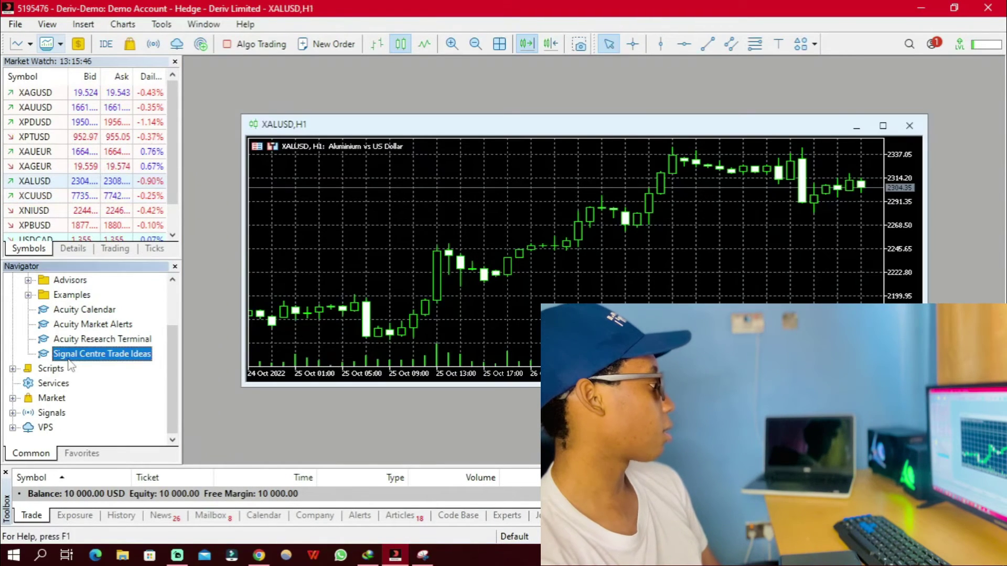
left_click_drag(257, 333, 476, 299)
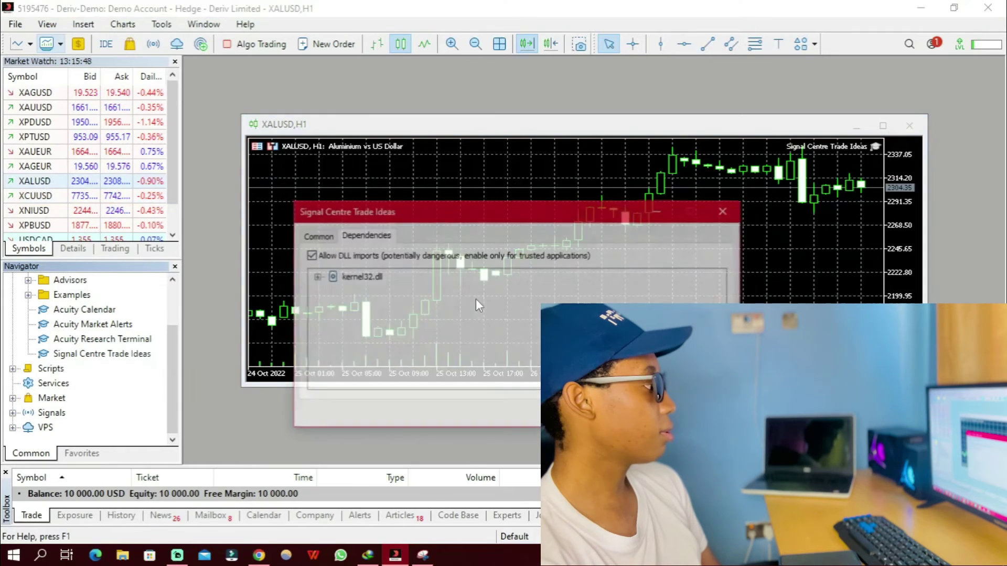
left_click(317, 236)
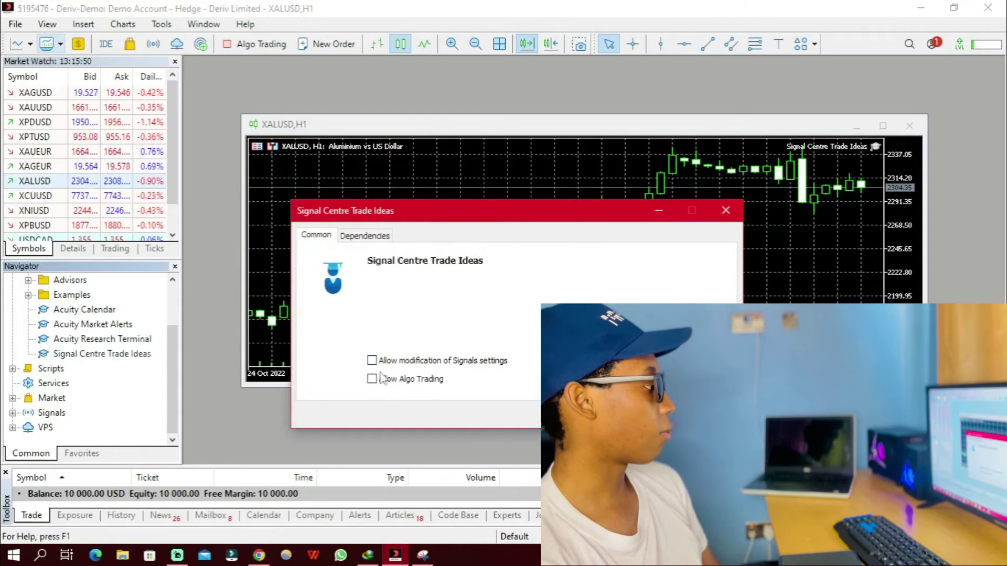
key("Return")
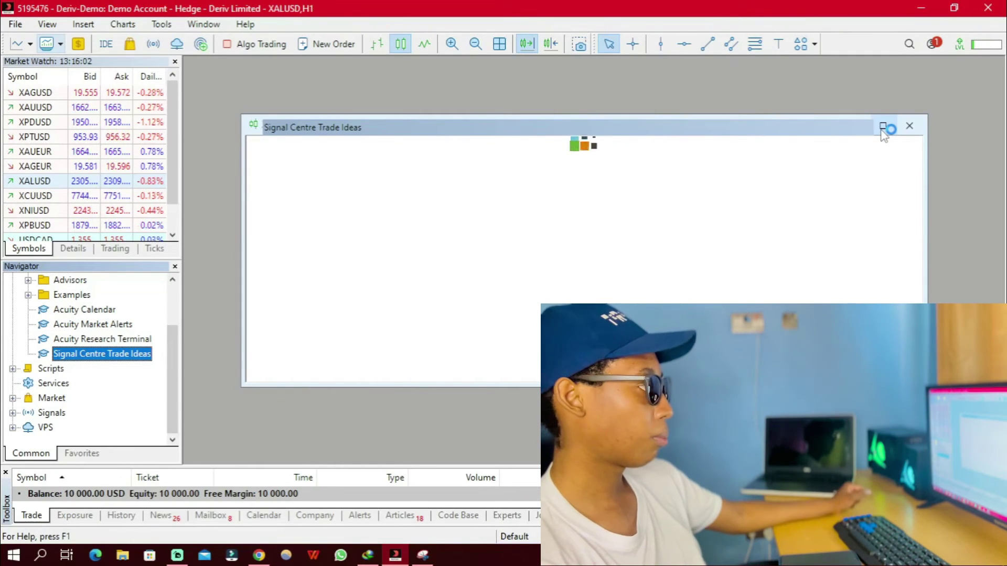
Maximize Signal Centre Trade Ideas and scroll through its trade cards, including the XPTUSD Sell Limit idea
left_click(882, 128)
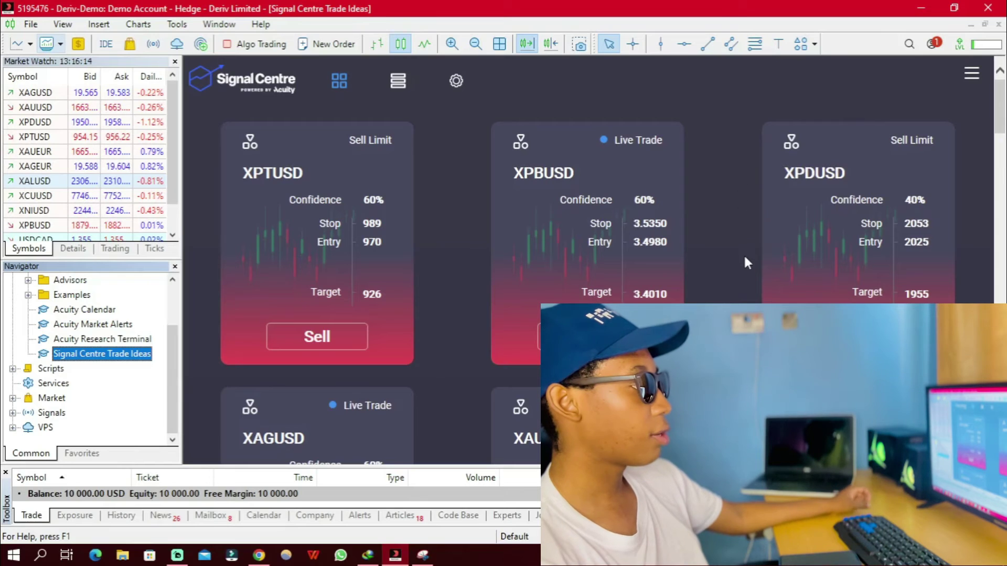
scroll(745, 257, "down", 9)
scroll(748, 265, "down", 11)
scroll(747, 265, "up", 20)
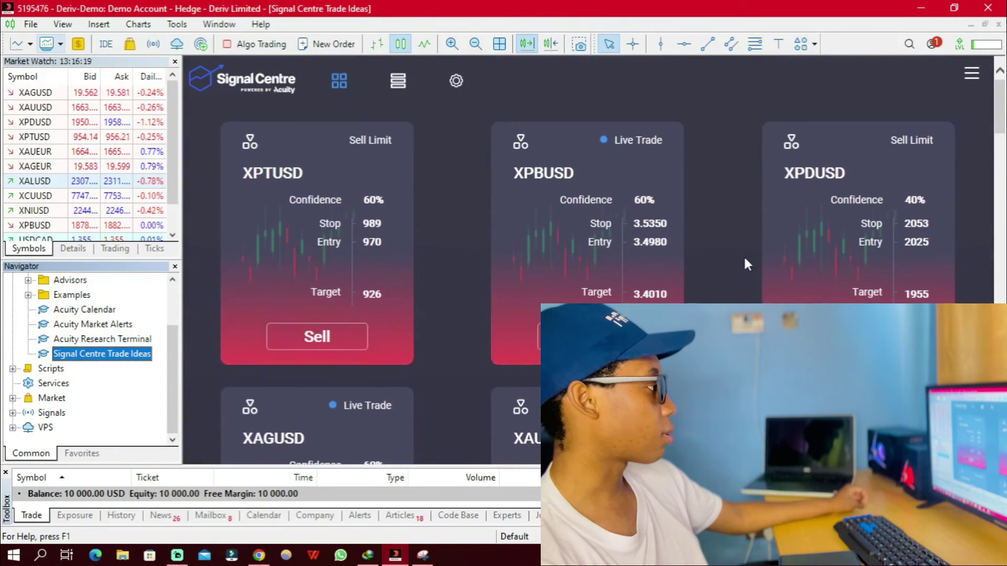